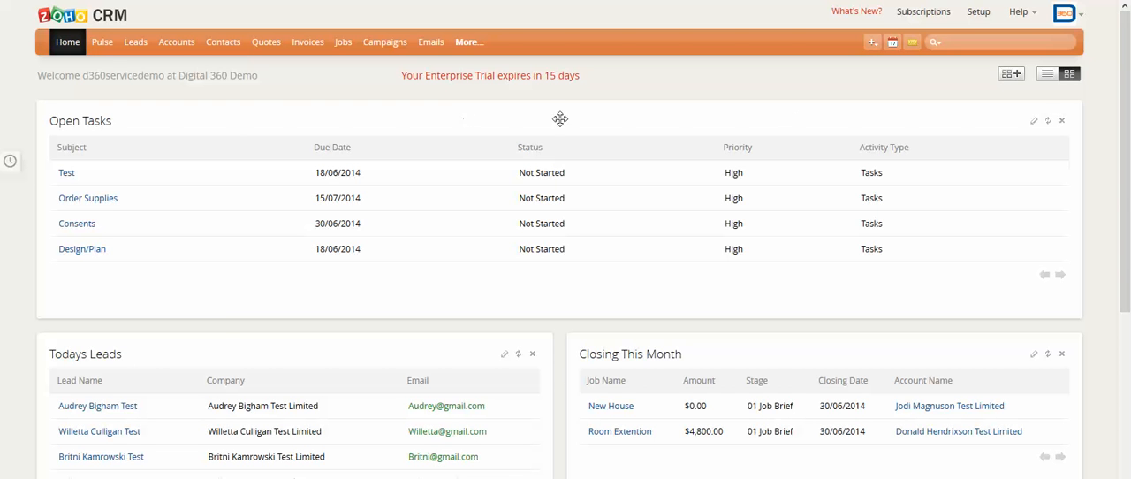
Sign out of the current session and sign back in with the demo account's saved e-mail.
{"action": "left_click", "coordinate": [1077, 18]}
{"action": "left_click", "coordinate": [1041, 146]}
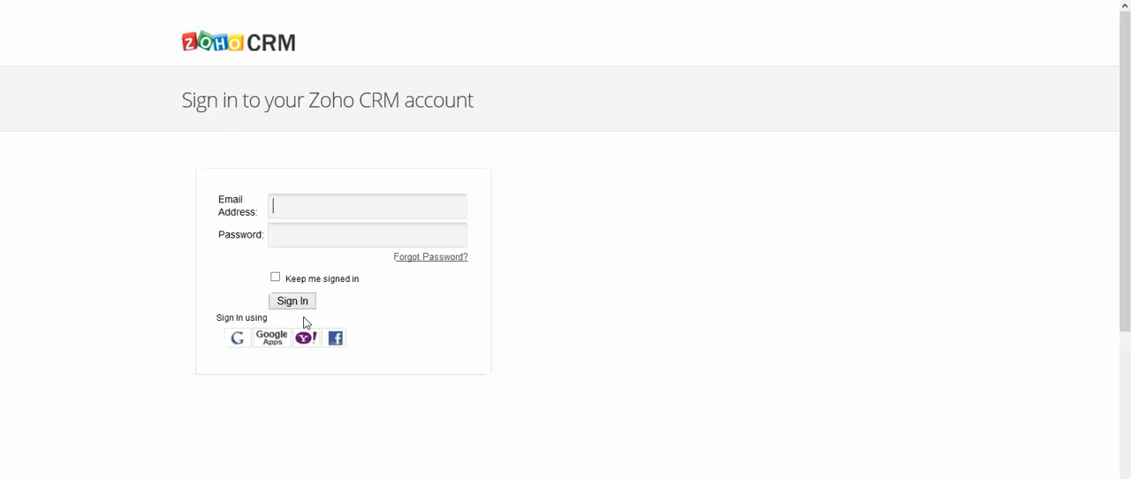
{"action": "left_click", "coordinate": [292, 207]}
{"action": "left_click", "coordinate": [292, 207]}
{"action": "left_click", "coordinate": [291, 207]}
{"action": "type", "text": "d360"}
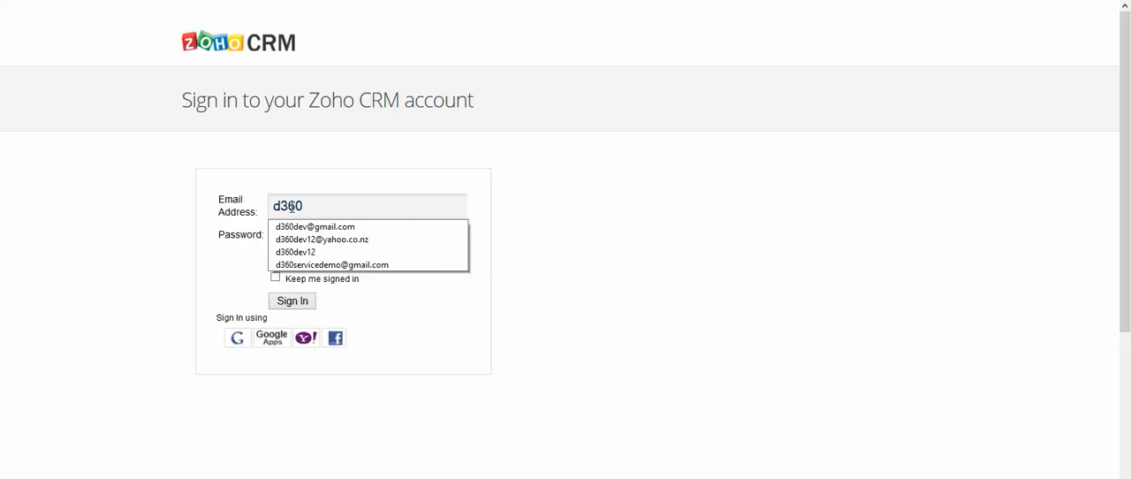
{"action": "key", "text": "Down"}
{"action": "key", "text": "Down"}
{"action": "key", "text": "Down"}
{"action": "key", "text": "Down"}
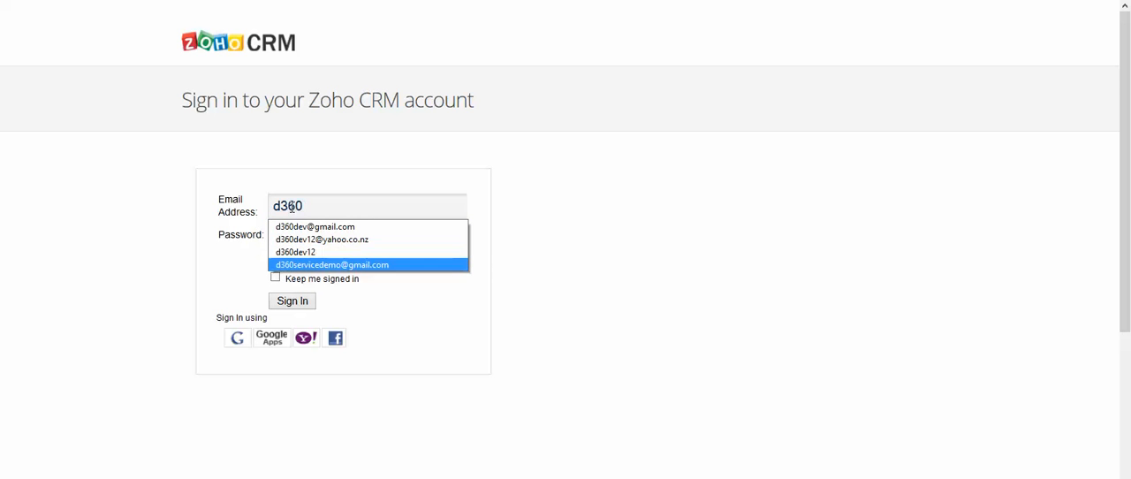
{"action": "key", "text": "Return"}
{"action": "left_click", "coordinate": [292, 301]}
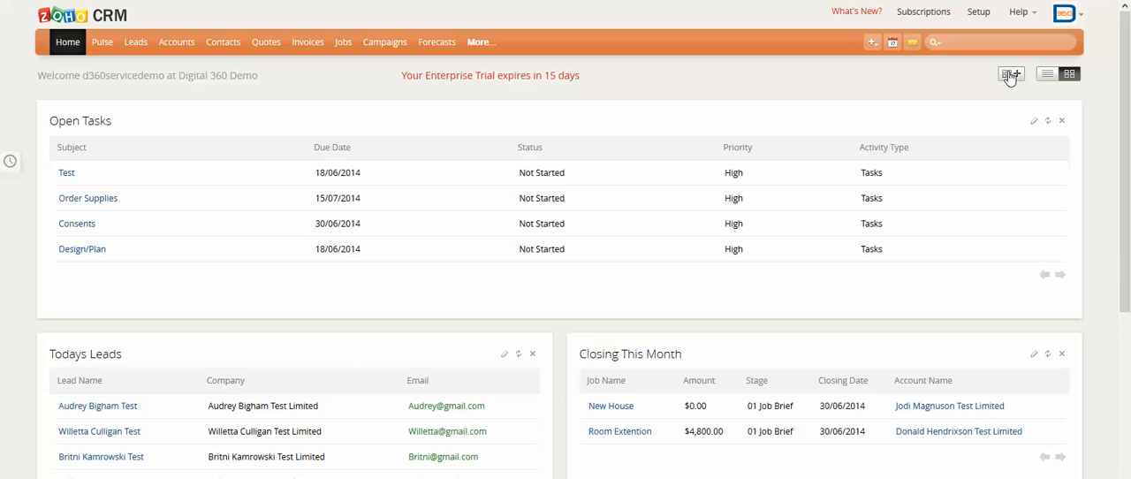
Compare the home page's list view with its dashboard view and look through the dashboard components down to Pipeline by Stage.
{"action": "left_click", "coordinate": [1049, 76]}
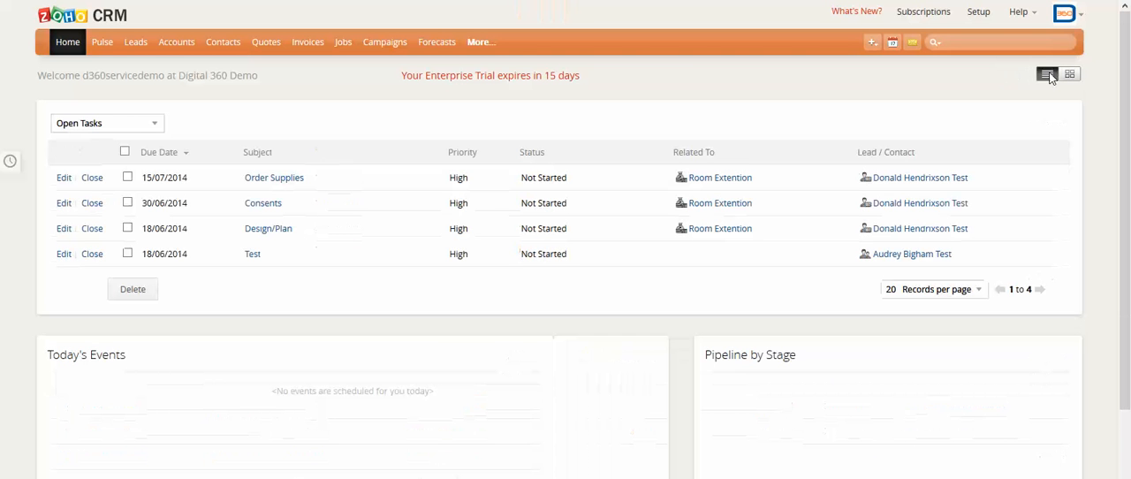
{"action": "left_click", "coordinate": [1069, 74]}
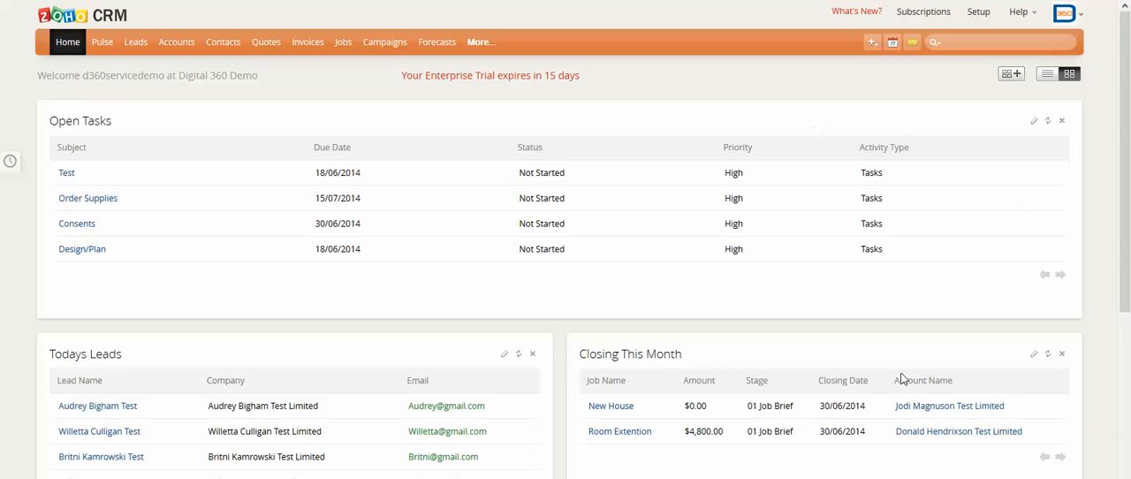
{"action": "scroll", "coordinate": [820, 322], "scroll_direction": "down", "scroll_amount": 4}
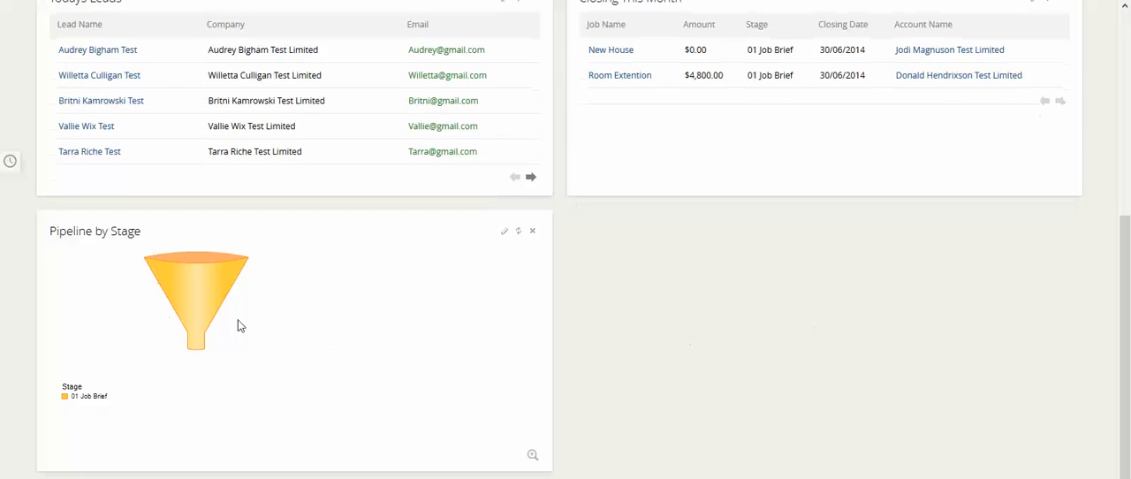
{"action": "scroll", "coordinate": [222, 310], "scroll_direction": "up", "scroll_amount": 3}
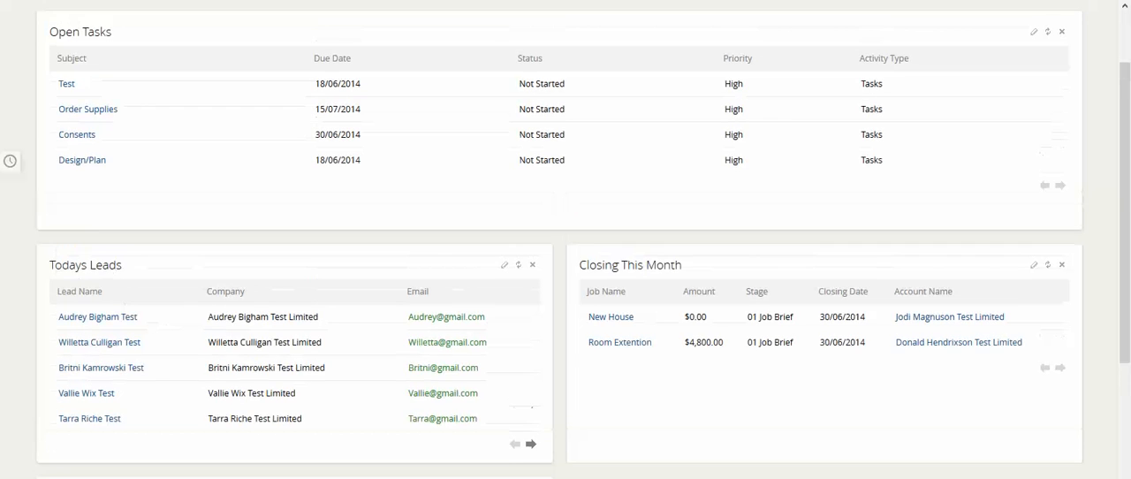
{"action": "scroll", "coordinate": [328, 419], "scroll_direction": "down", "scroll_amount": 4}
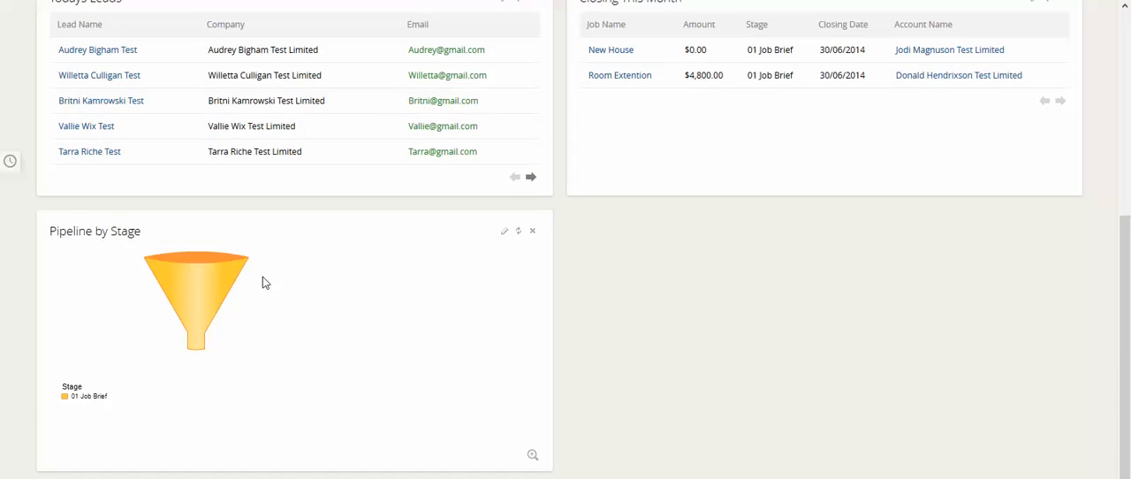
{"action": "scroll", "coordinate": [263, 277], "scroll_direction": "up", "scroll_amount": 2}
{"action": "scroll", "coordinate": [740, 379], "scroll_direction": "up", "scroll_amount": 2}
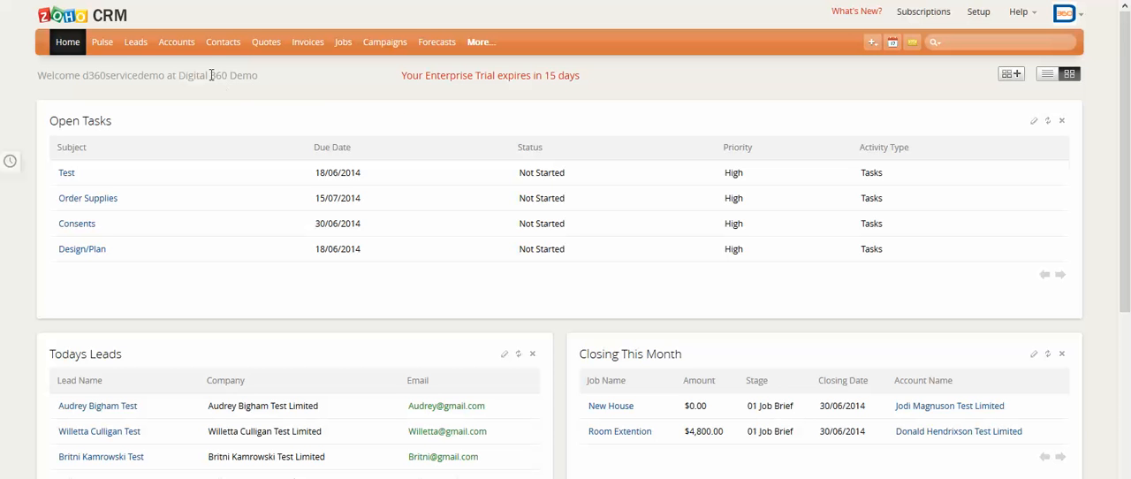
Open Pulse and review the owner and module choices for filtering the follow-ups.
{"action": "left_click", "coordinate": [102, 44]}
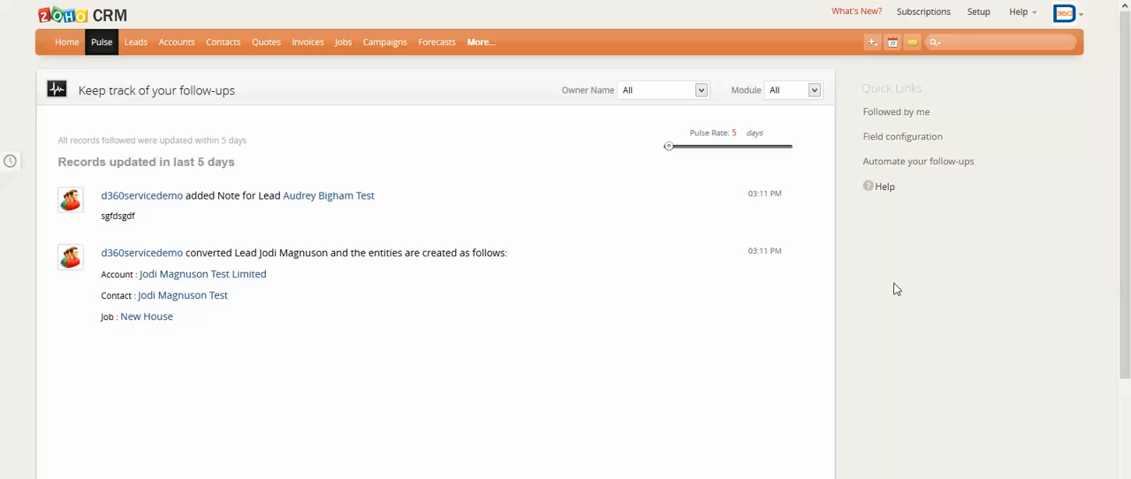
{"action": "left_click", "coordinate": [701, 92]}
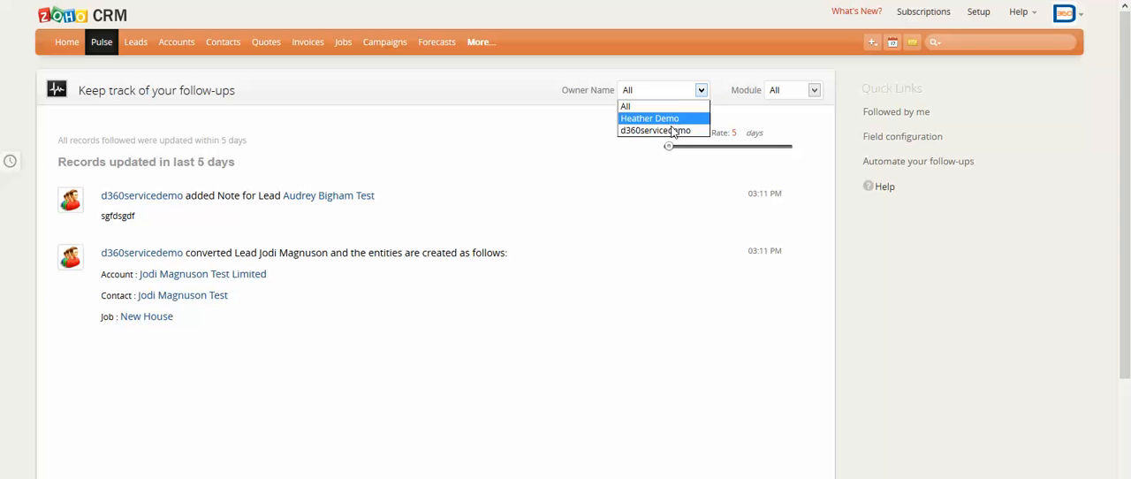
{"action": "left_click", "coordinate": [718, 85]}
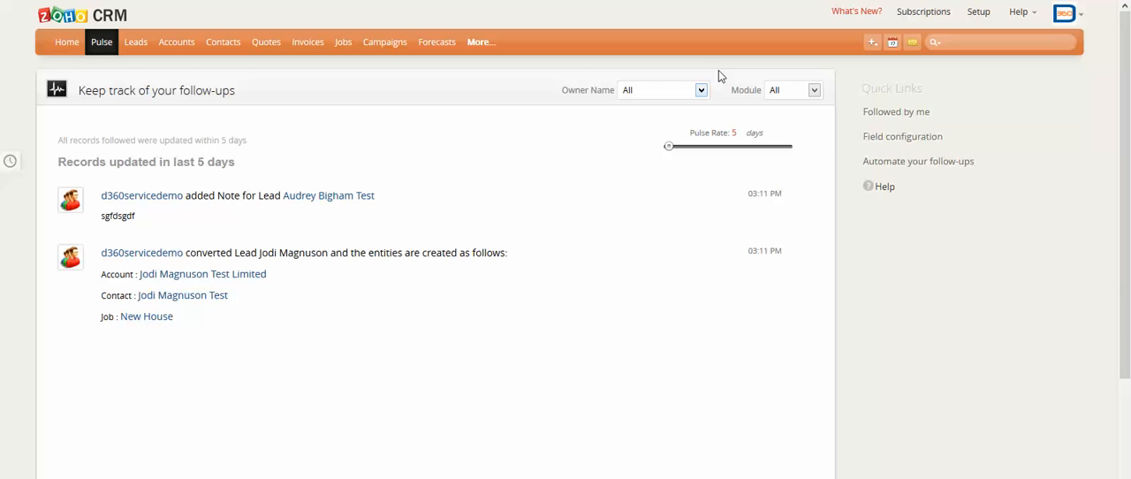
{"action": "left_click", "coordinate": [814, 91]}
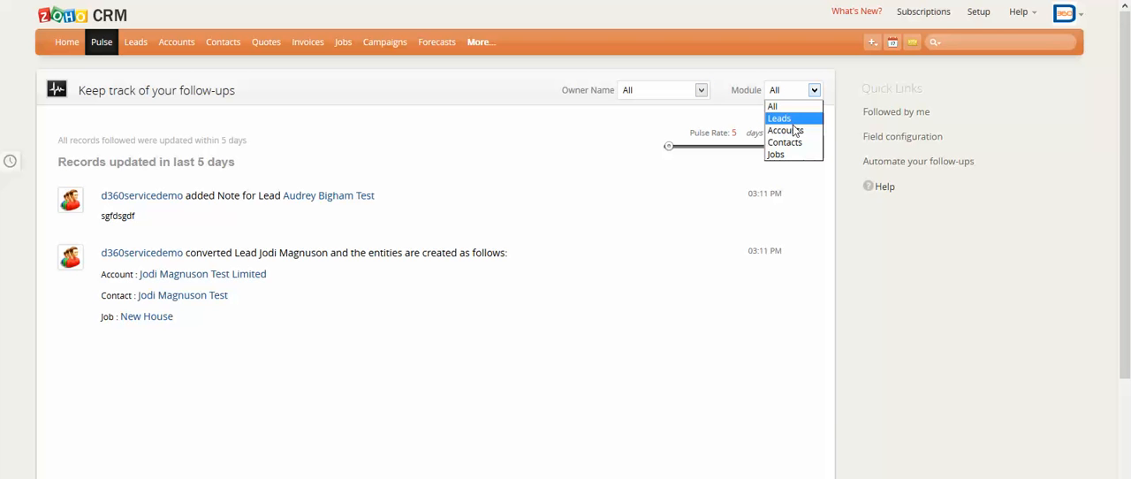
{"action": "left_click", "coordinate": [497, 77]}
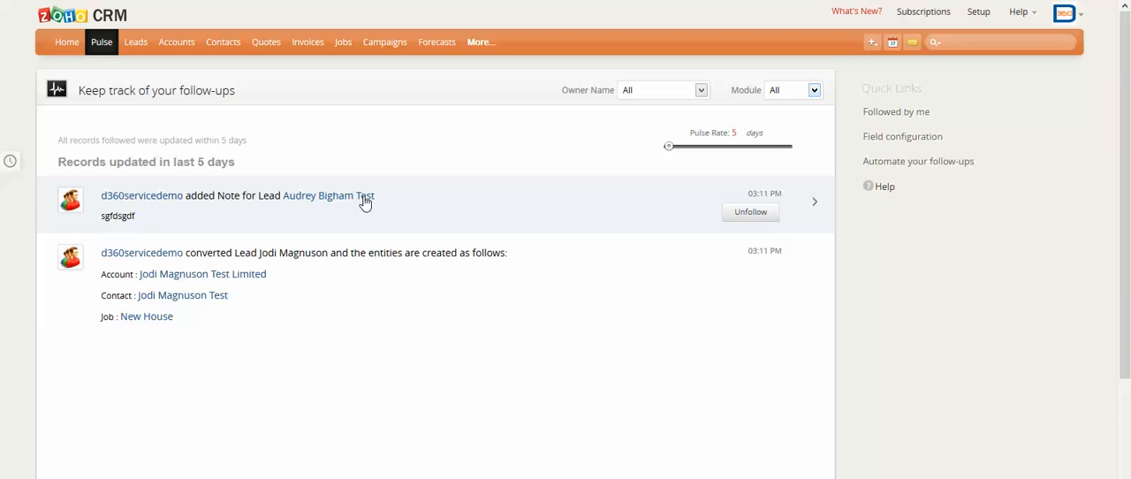
Show the details of both followed record updates and set the Pulse Rate to 71 days.
{"action": "left_click", "coordinate": [816, 203]}
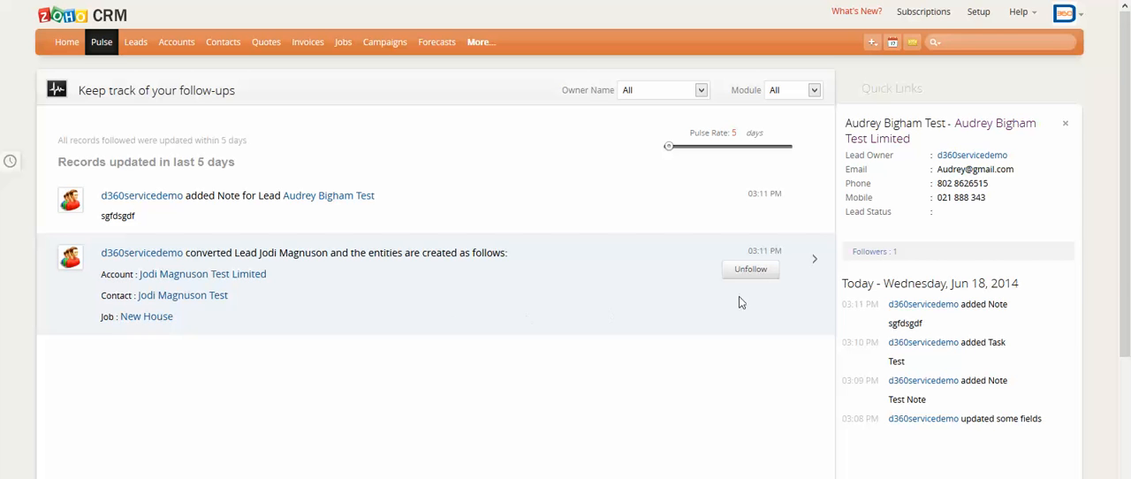
{"action": "left_click", "coordinate": [813, 257]}
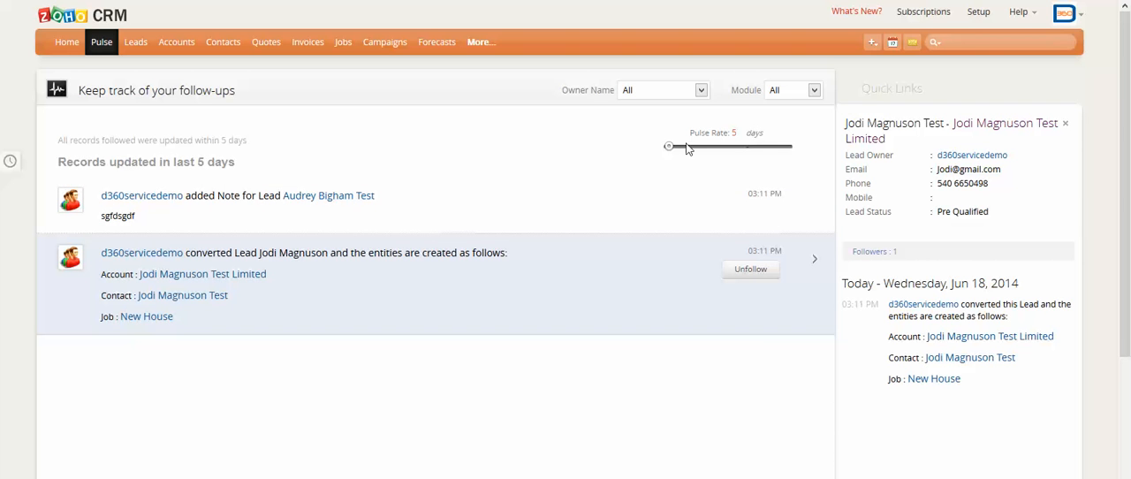
{"action": "left_click_drag", "start_coordinate": [670, 147], "coordinate": [716, 150]}
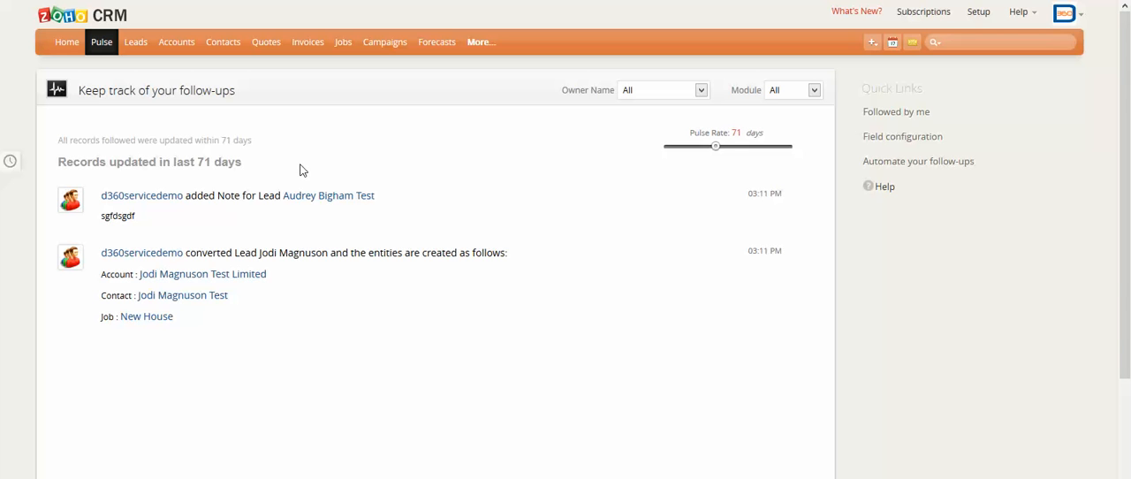
View the open leads list and the Forecasts summary.
{"action": "left_click", "coordinate": [137, 43]}
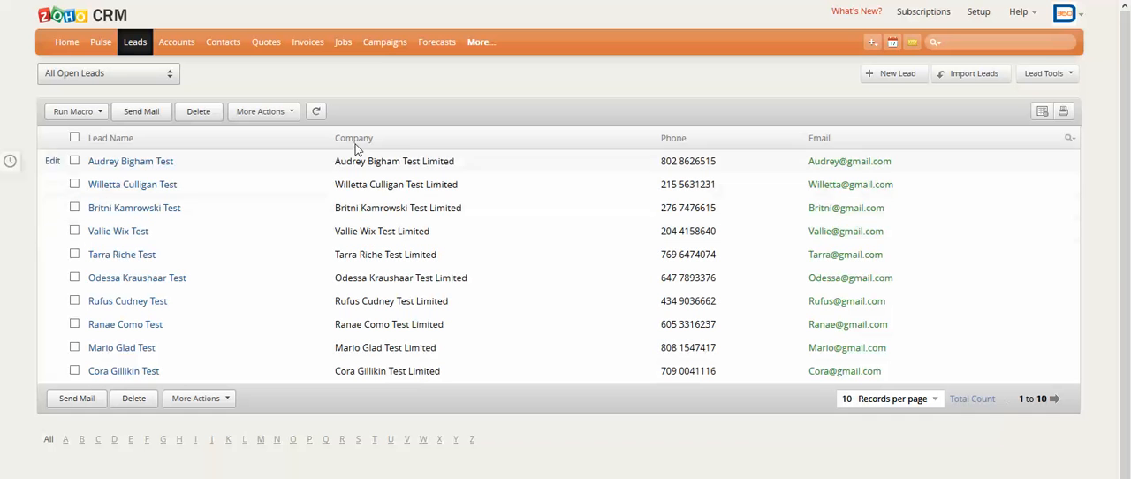
{"action": "left_click", "coordinate": [386, 46]}
{"action": "left_click", "coordinate": [449, 48]}
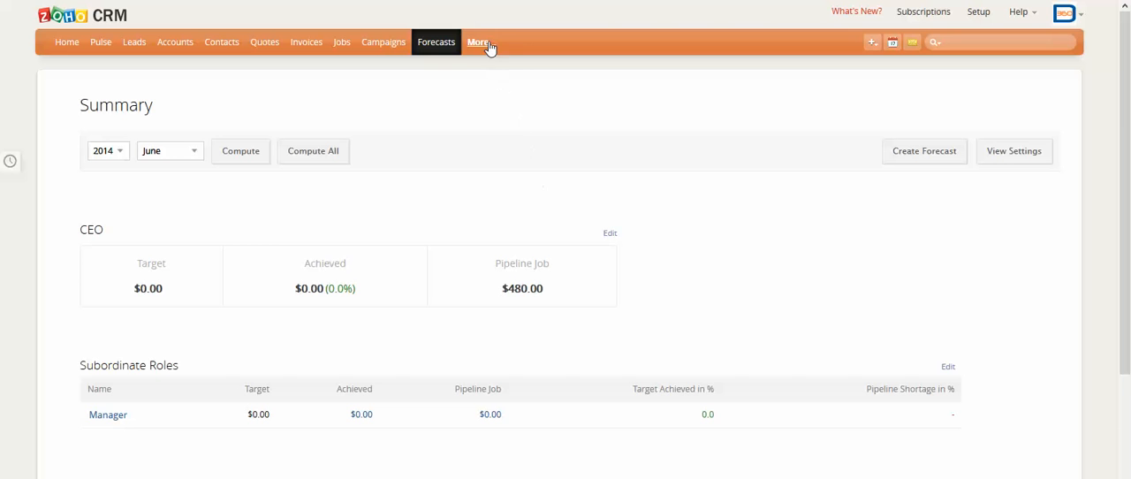
View the Emails, Activities and Services modules one after another.
{"action": "left_click", "coordinate": [485, 44]}
{"action": "left_click", "coordinate": [493, 66]}
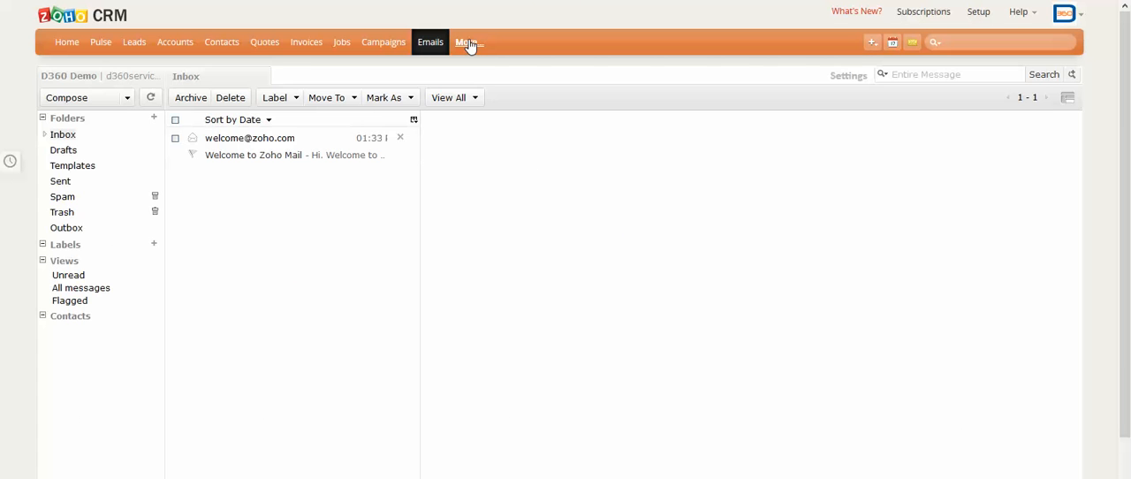
{"action": "left_click", "coordinate": [470, 44]}
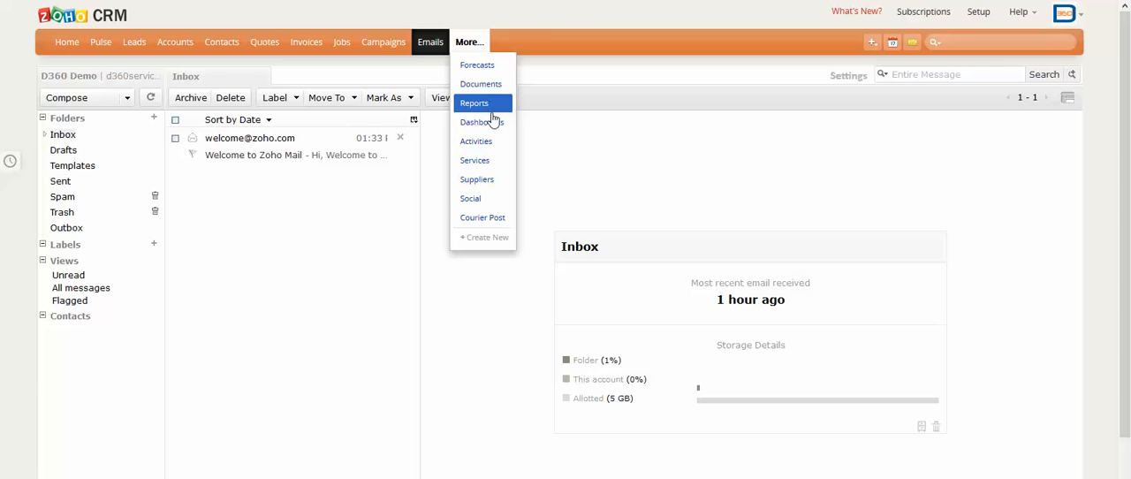
{"action": "left_click", "coordinate": [493, 144]}
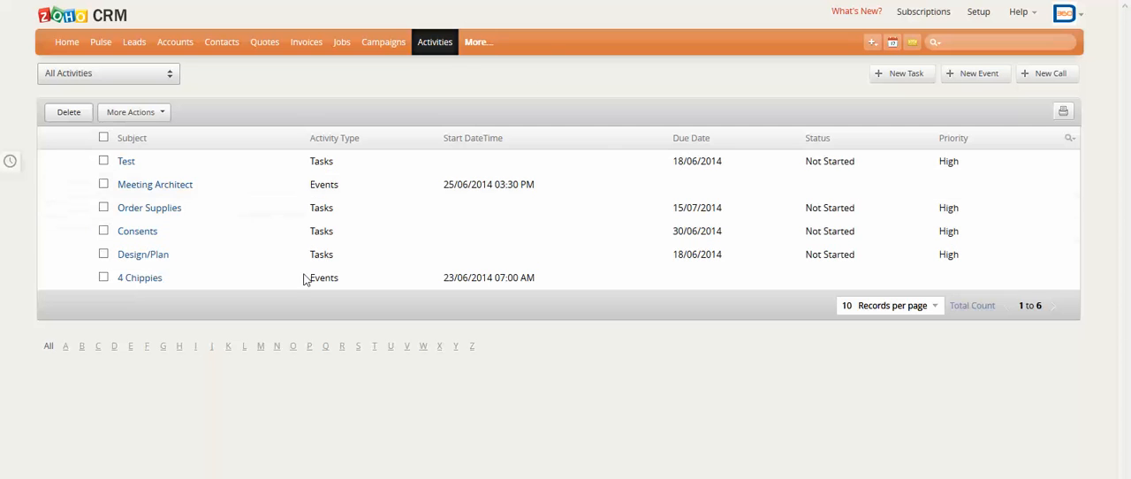
{"action": "left_click", "coordinate": [475, 45]}
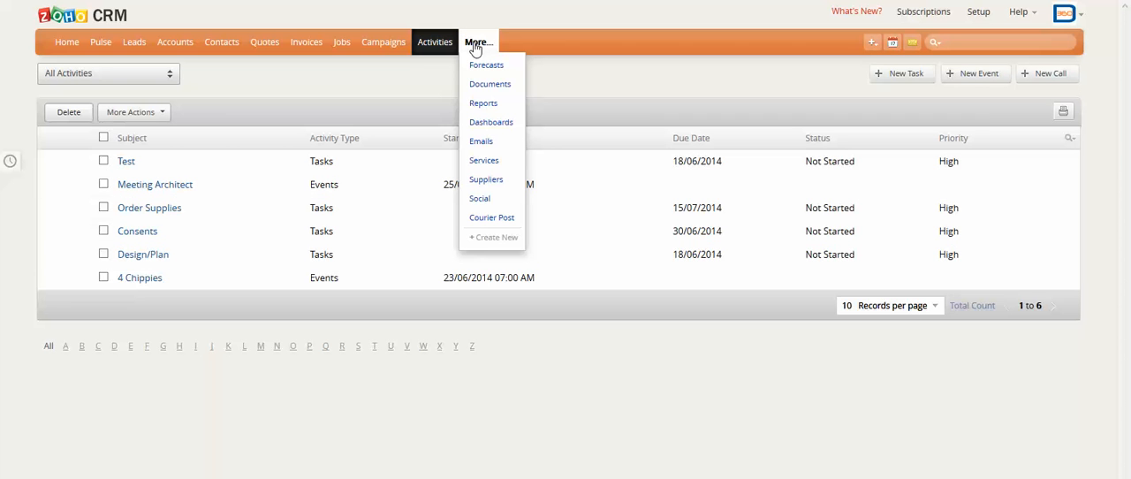
{"action": "left_click", "coordinate": [501, 162]}
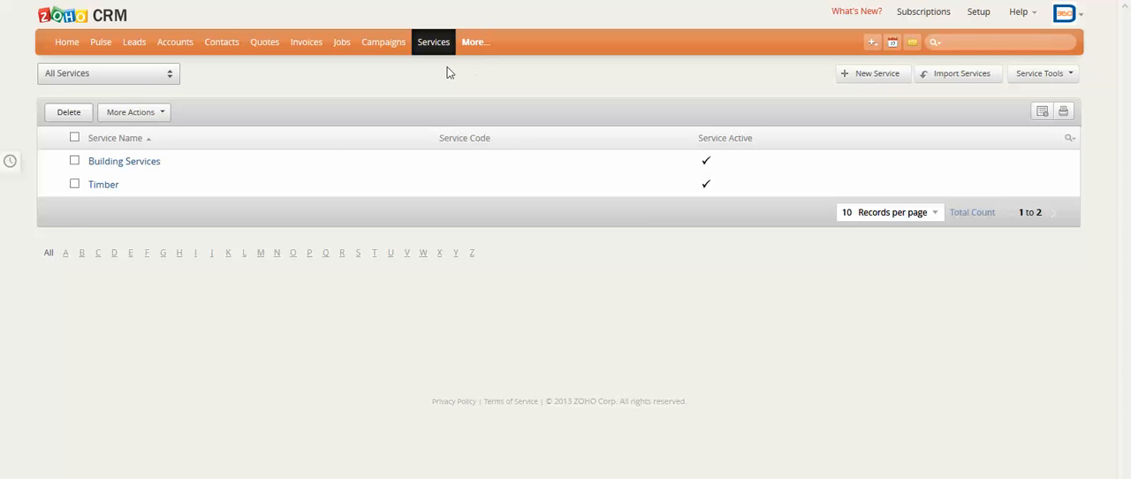
Open the first lead in the All Open Leads list and review its Lead Information section.
{"action": "left_click", "coordinate": [135, 44]}
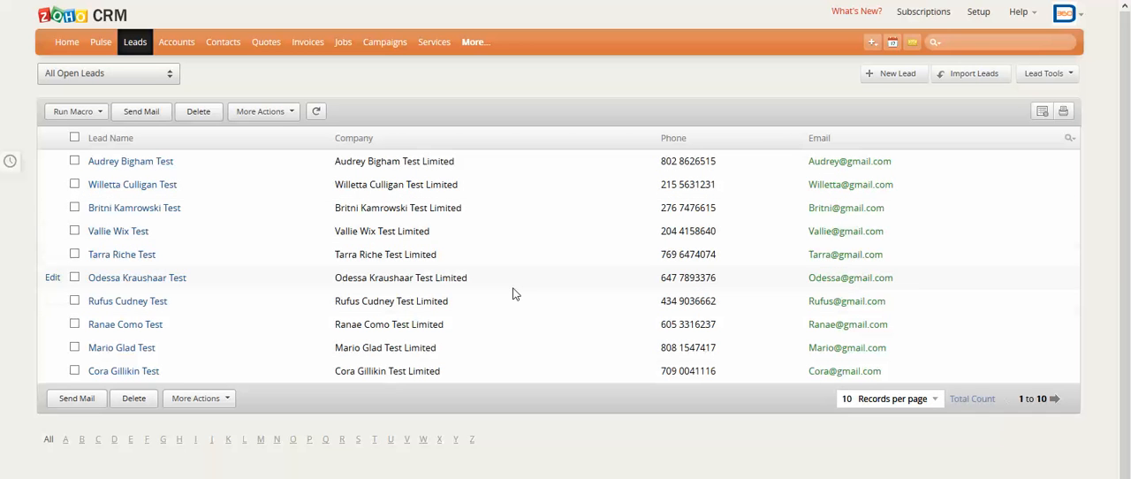
{"action": "left_click", "coordinate": [150, 168]}
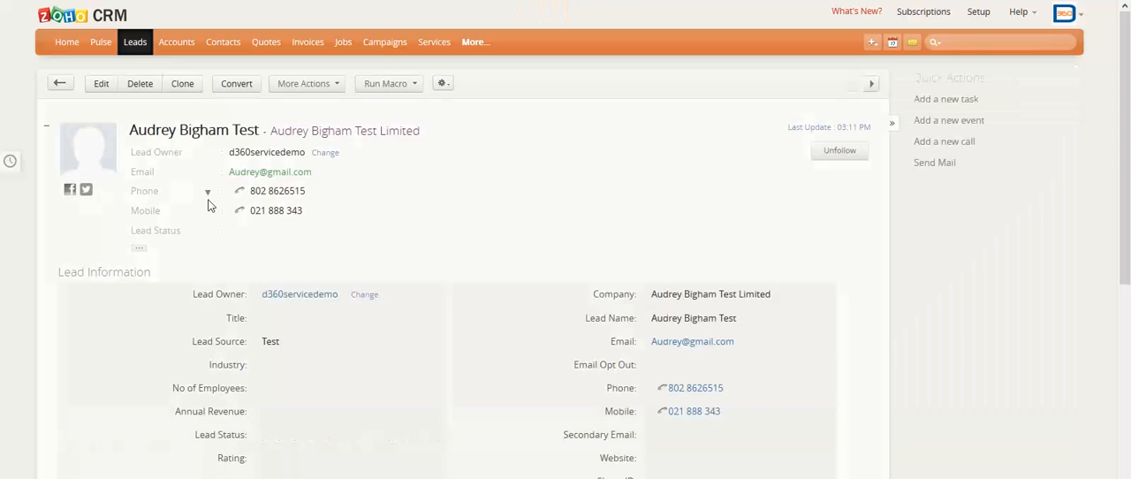
{"action": "scroll", "coordinate": [518, 218], "scroll_direction": "down", "scroll_amount": 2}
{"action": "scroll", "coordinate": [517, 216], "scroll_direction": "down", "scroll_amount": 1}
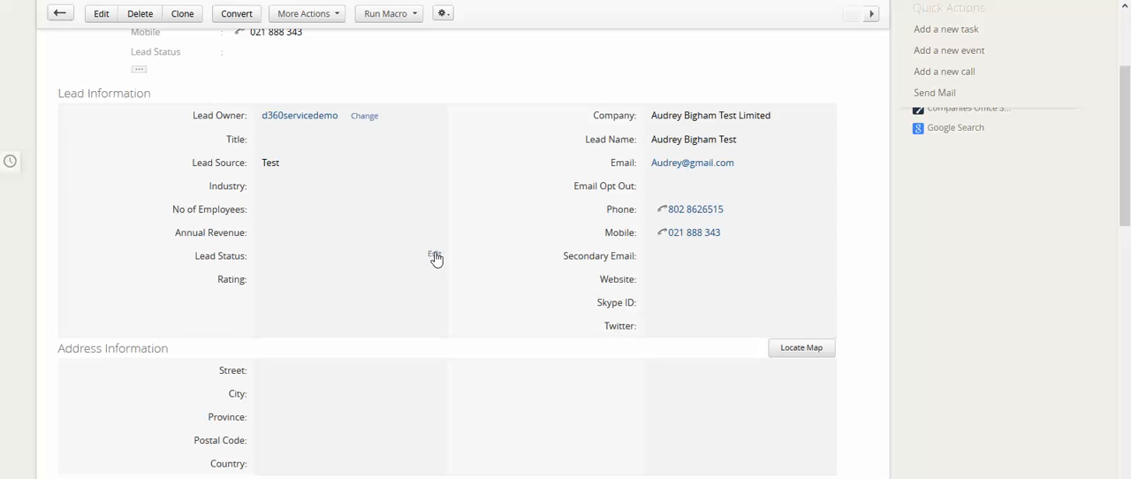
Examine the available Lead Status options on the lead record and cancel the edit.
{"action": "left_click", "coordinate": [434, 256]}
{"action": "left_click", "coordinate": [346, 256]}
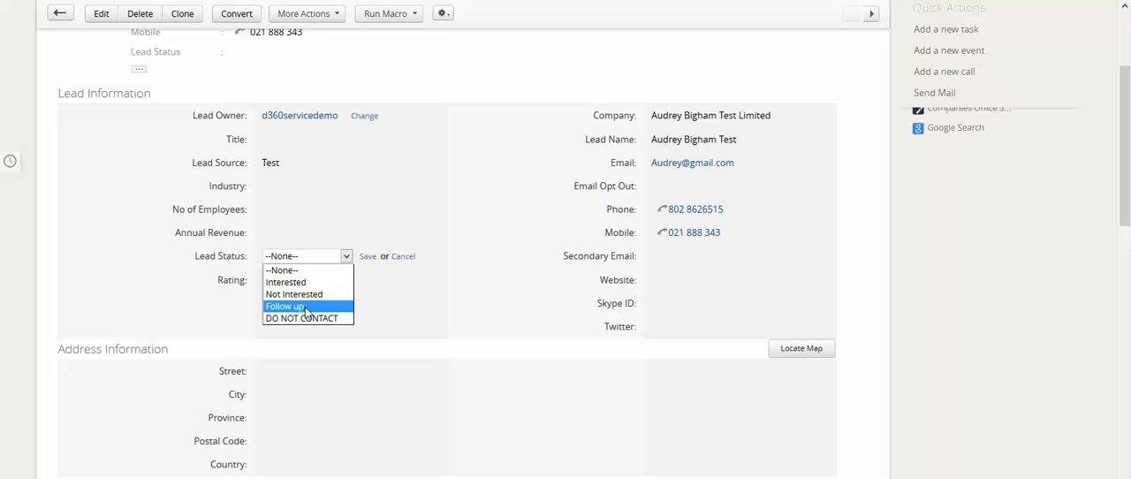
{"action": "left_click", "coordinate": [407, 261]}
{"action": "left_click", "coordinate": [406, 258]}
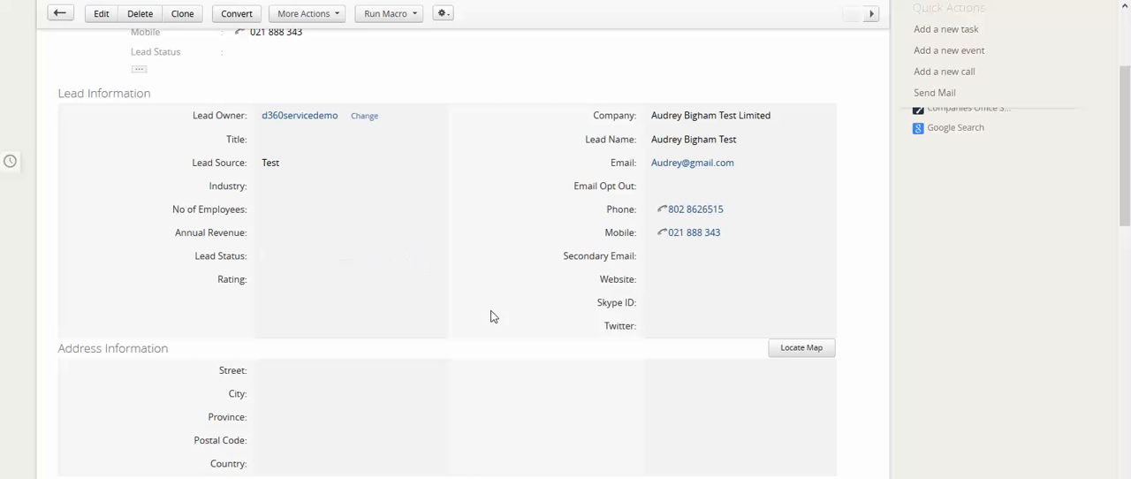
Start converting the lead and include a new job for the account named Deck.
{"action": "scroll", "coordinate": [330, 256], "scroll_direction": "down", "scroll_amount": 1}
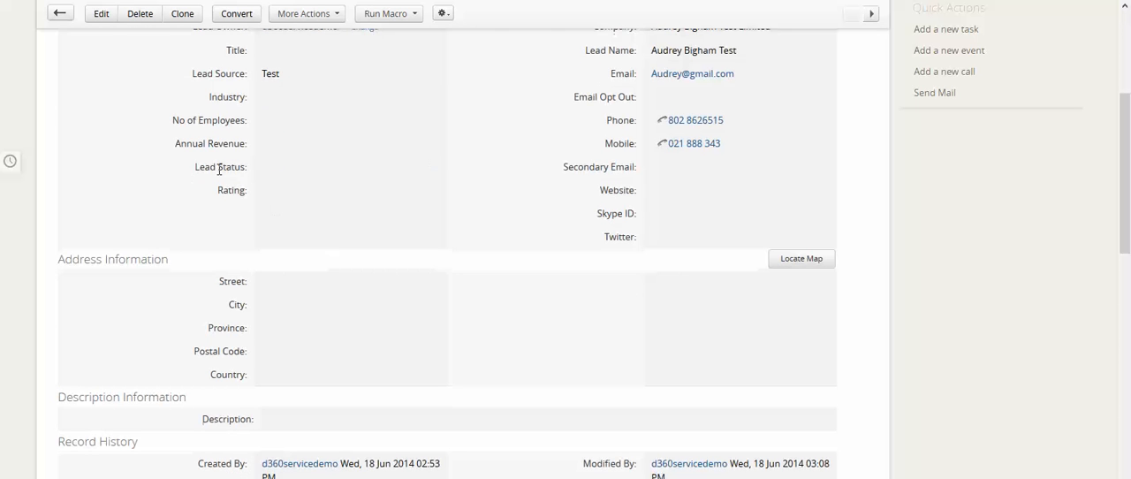
{"action": "scroll", "coordinate": [539, 221], "scroll_direction": "up", "scroll_amount": 2}
{"action": "scroll", "coordinate": [530, 231], "scroll_direction": "up", "scroll_amount": 2}
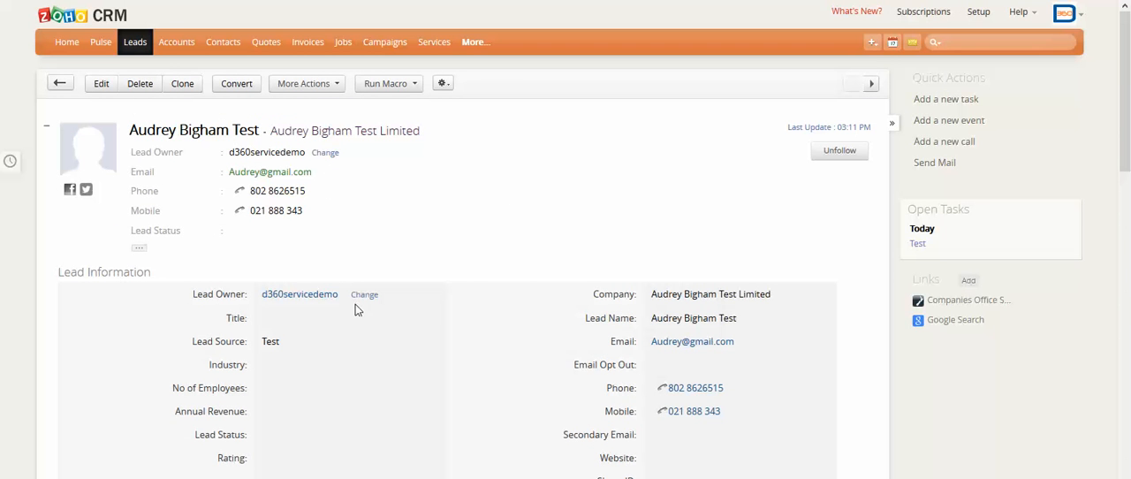
{"action": "left_click", "coordinate": [239, 85]}
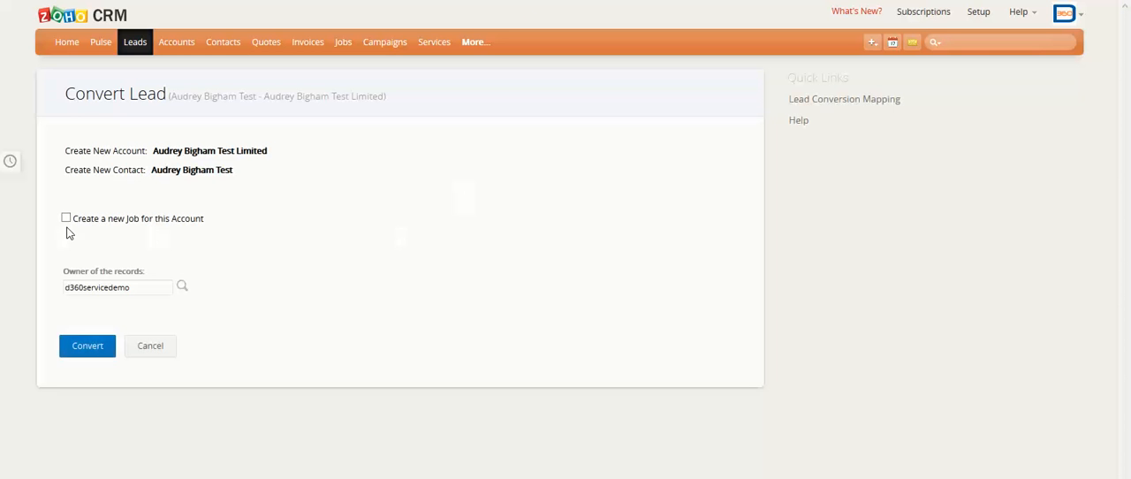
{"action": "left_click", "coordinate": [66, 218]}
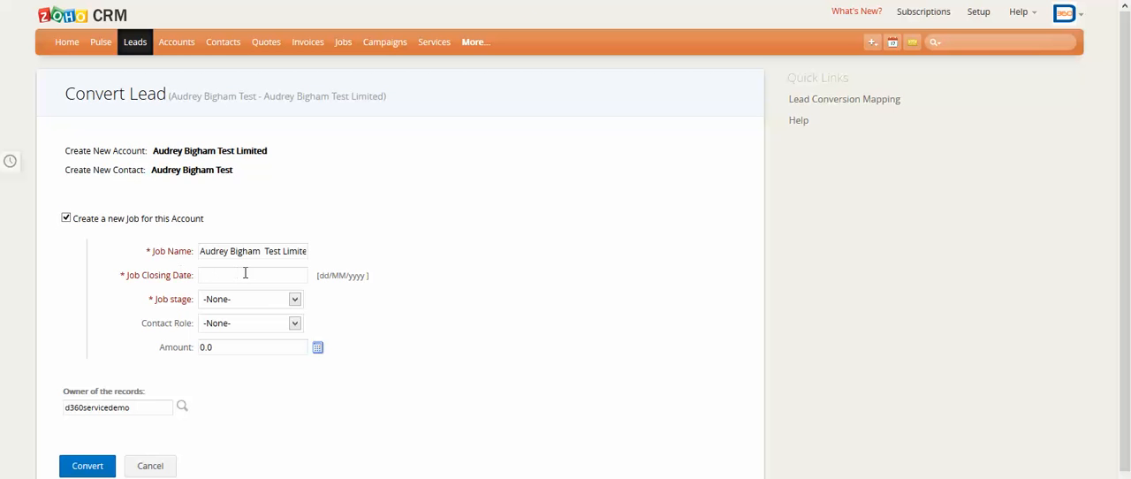
{"action": "left_click_drag", "start_coordinate": [200, 251], "coordinate": [564, 252]}
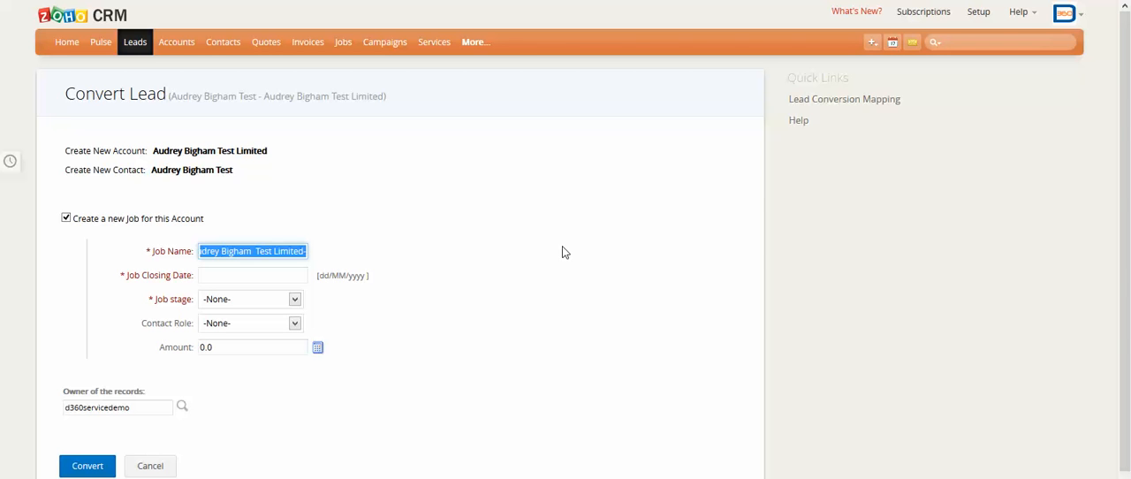
{"action": "type", "text": "Deck"}
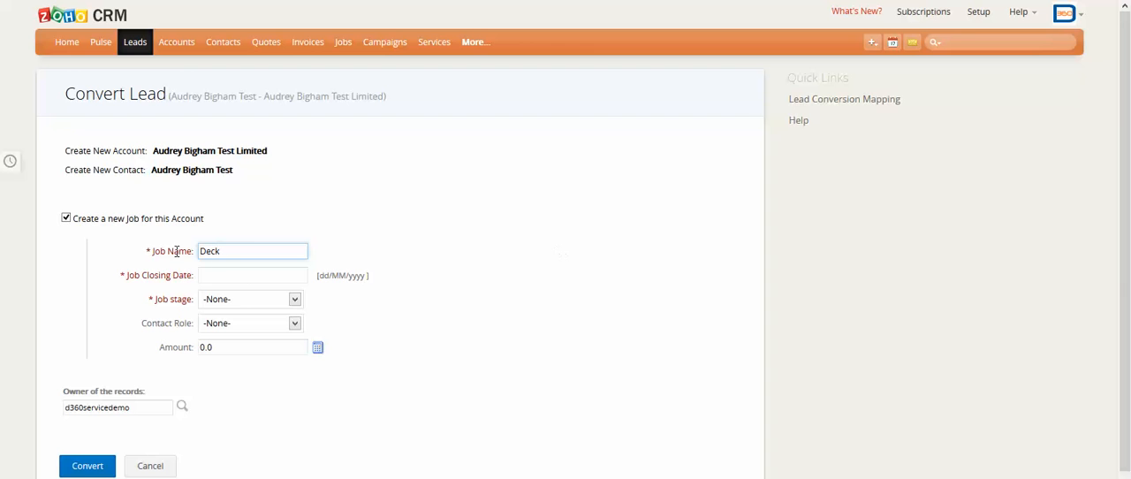
Set the job closing date to 30/06/2014 and the job stage to 01 Job Brief, and convert the lead.
{"action": "left_click", "coordinate": [237, 276]}
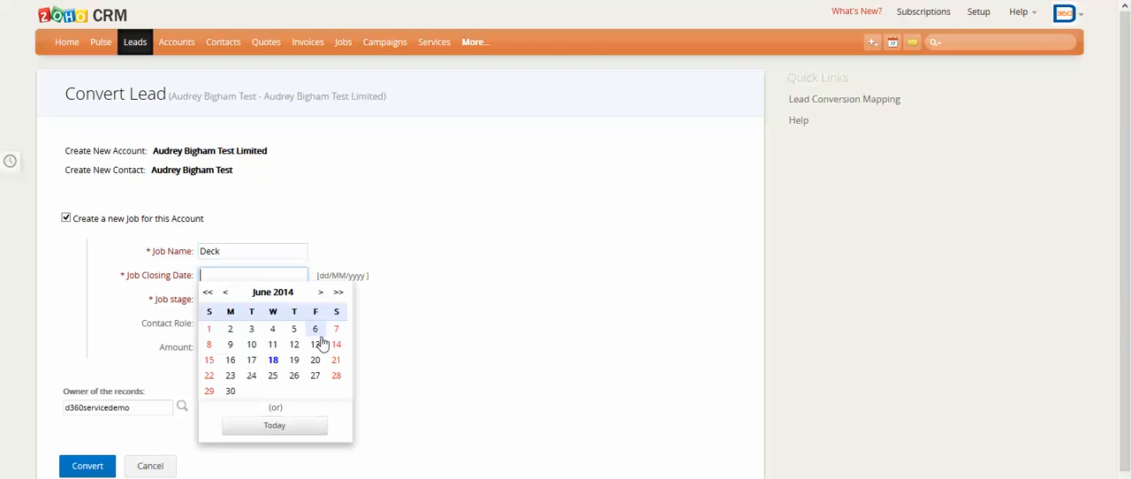
{"action": "left_click", "coordinate": [231, 391]}
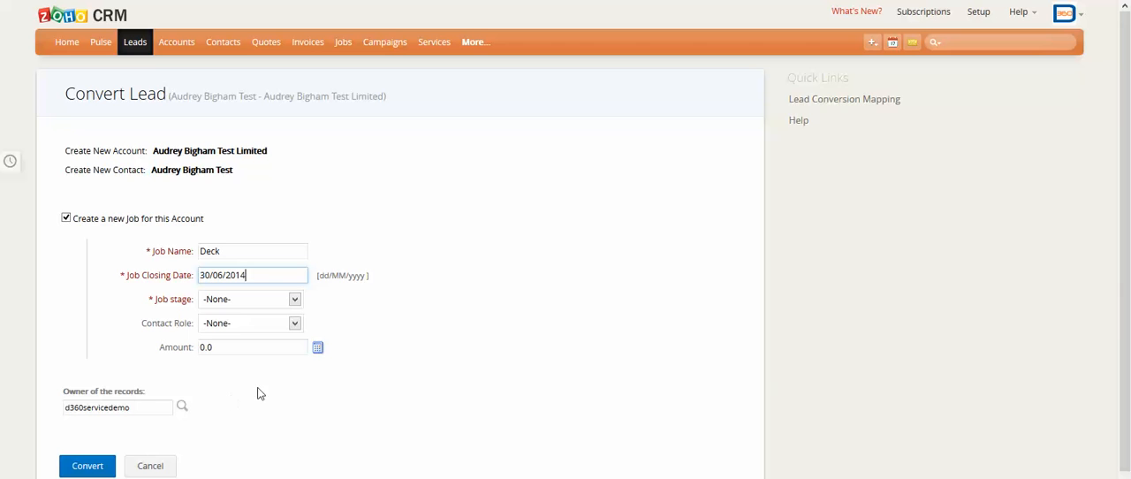
{"action": "left_click", "coordinate": [294, 300]}
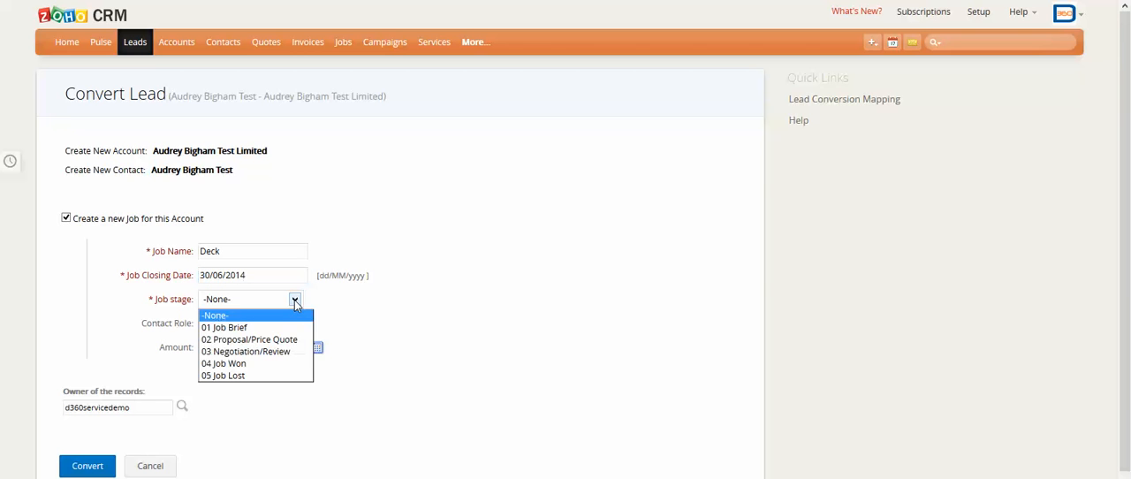
{"action": "left_click", "coordinate": [255, 328]}
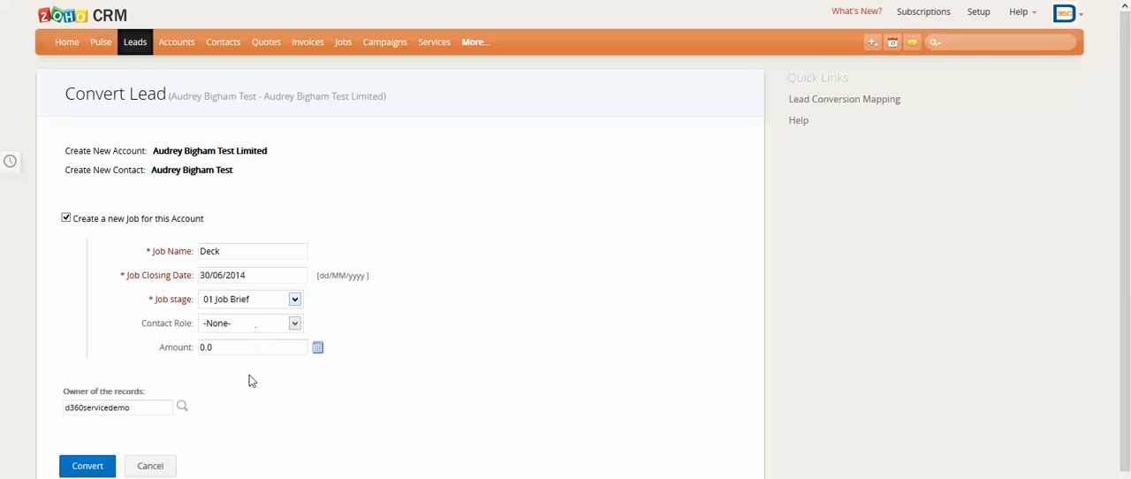
{"action": "left_click", "coordinate": [103, 458]}
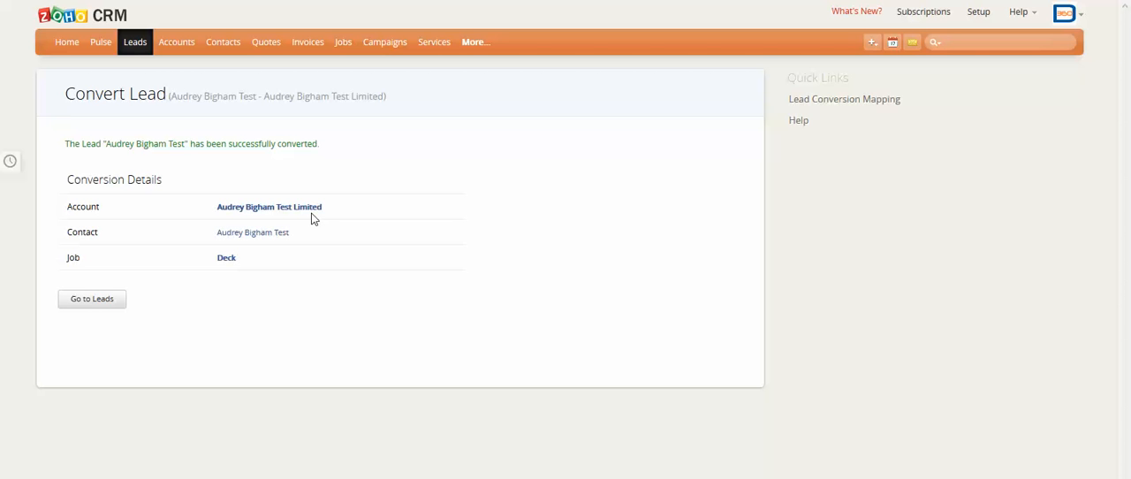
Open the newly converted account and review its information, notes, contacts, jobs, activities, quotes, invoices and attachments sections.
{"action": "left_click", "coordinate": [286, 212]}
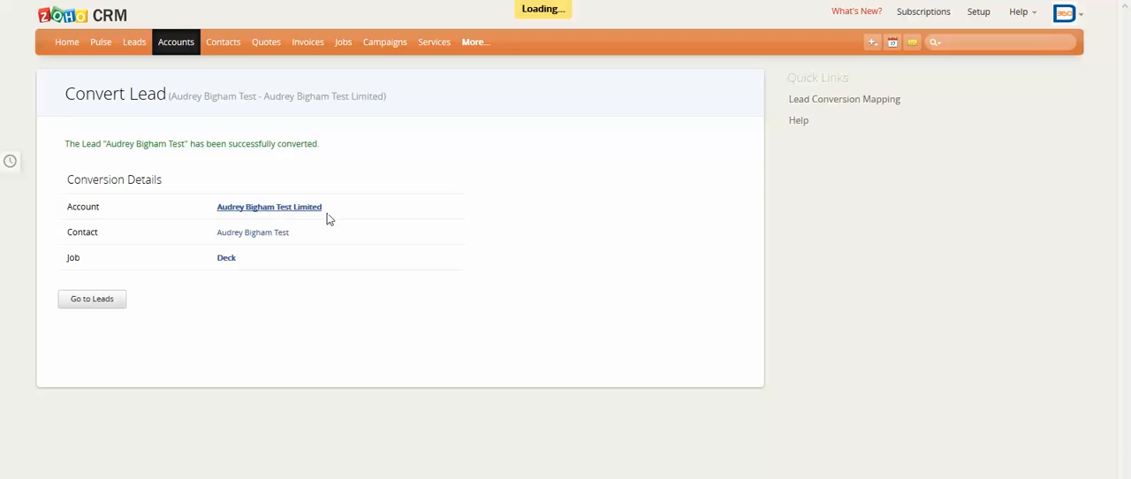
{"action": "scroll", "coordinate": [495, 223], "scroll_direction": "down", "scroll_amount": 2}
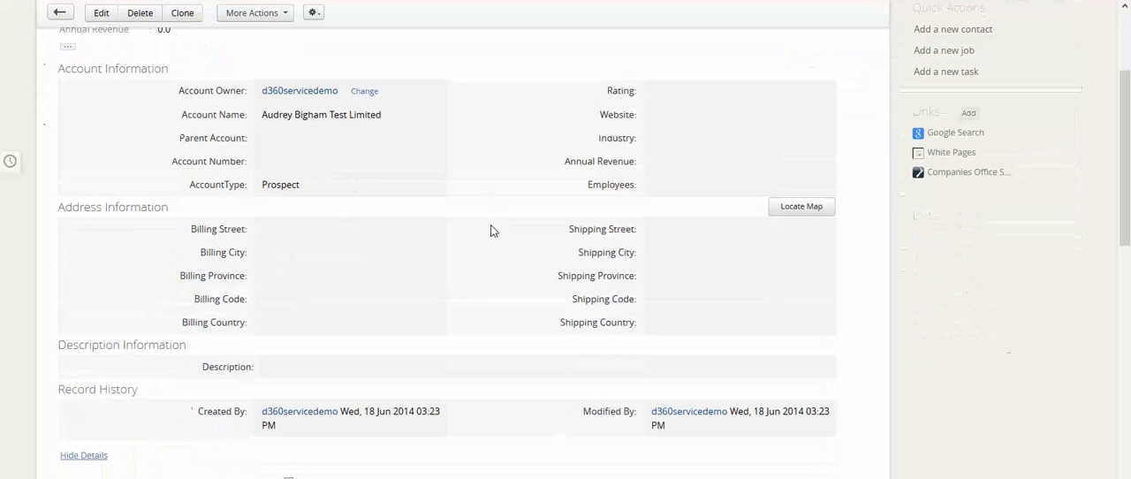
{"action": "scroll", "coordinate": [642, 389], "scroll_direction": "down", "scroll_amount": 4}
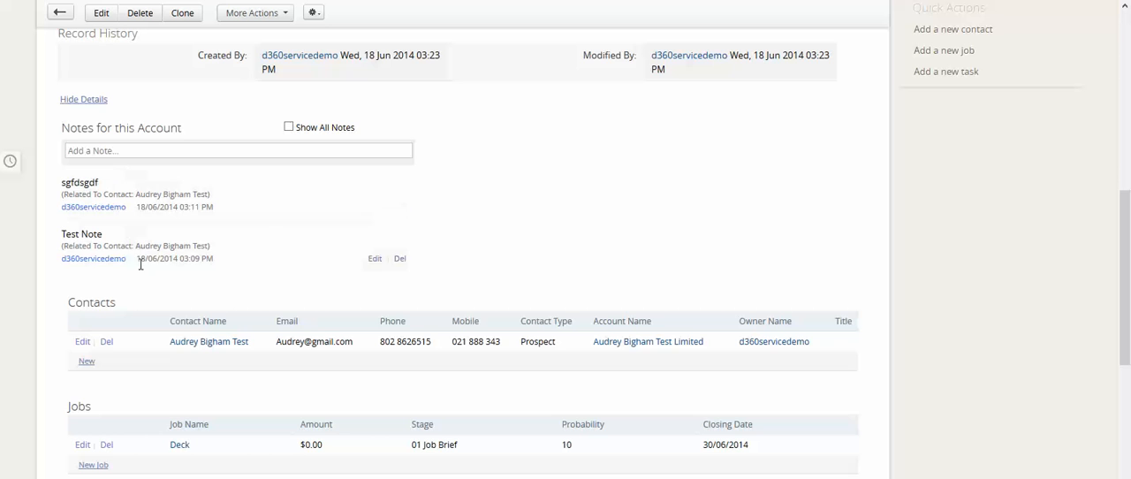
{"action": "scroll", "coordinate": [375, 216], "scroll_direction": "down", "scroll_amount": 1}
{"action": "scroll", "coordinate": [375, 217], "scroll_direction": "down", "scroll_amount": 1}
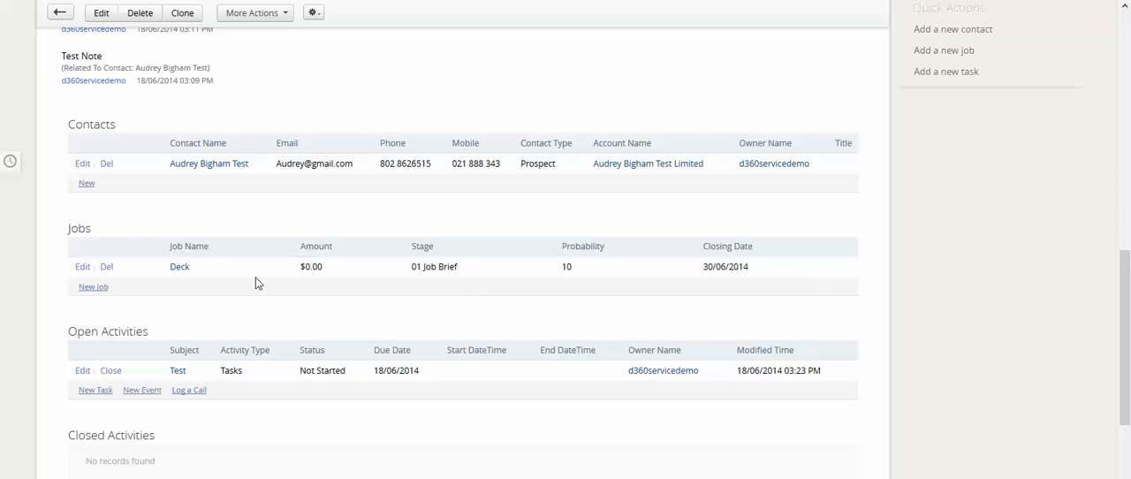
{"action": "scroll", "coordinate": [233, 307], "scroll_direction": "down", "scroll_amount": 2}
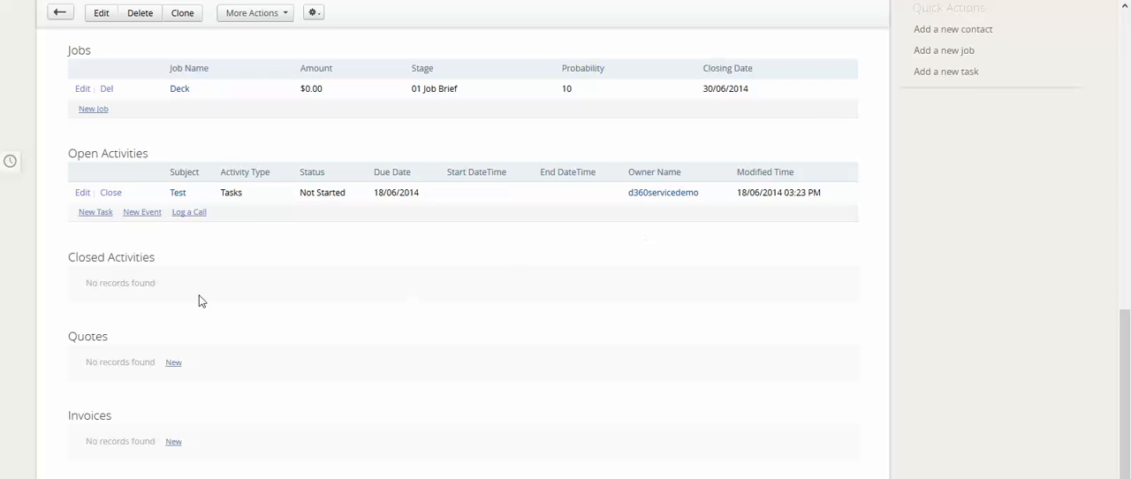
{"action": "scroll", "coordinate": [291, 306], "scroll_direction": "down", "scroll_amount": 2}
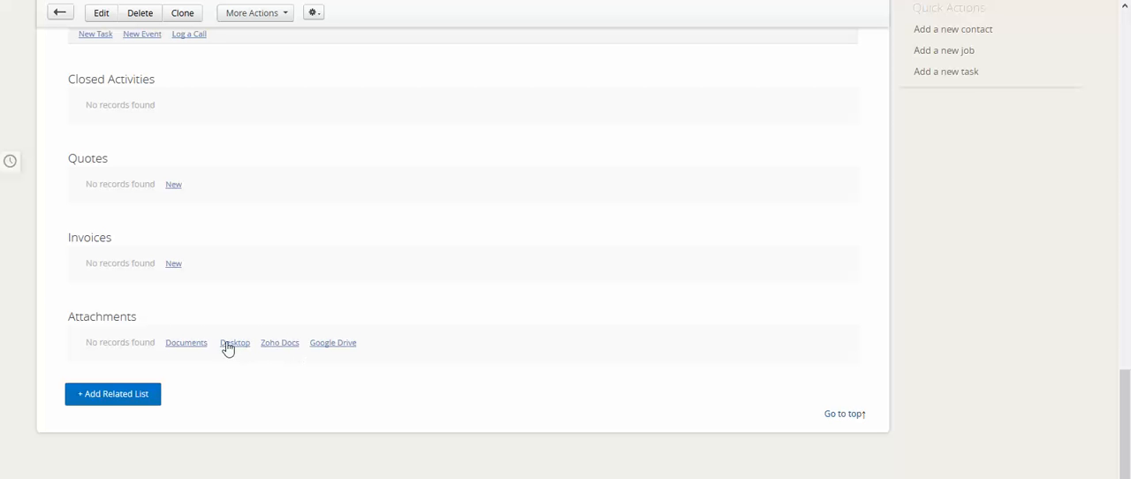
{"action": "scroll", "coordinate": [550, 341], "scroll_direction": "up", "scroll_amount": 15}
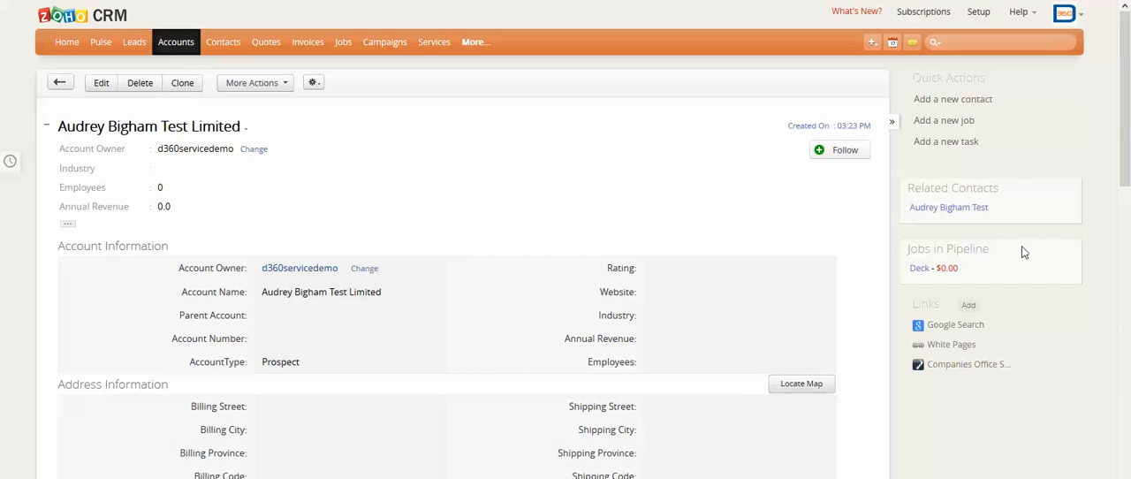
View the quick form for adding a new contact to the account and cancel it.
{"action": "left_click", "coordinate": [950, 100]}
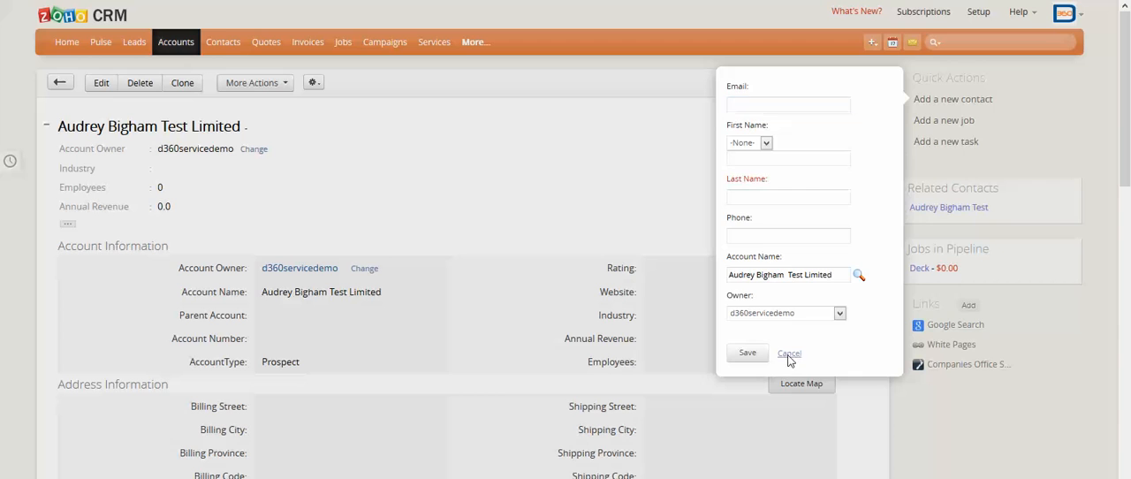
{"action": "left_click", "coordinate": [790, 354]}
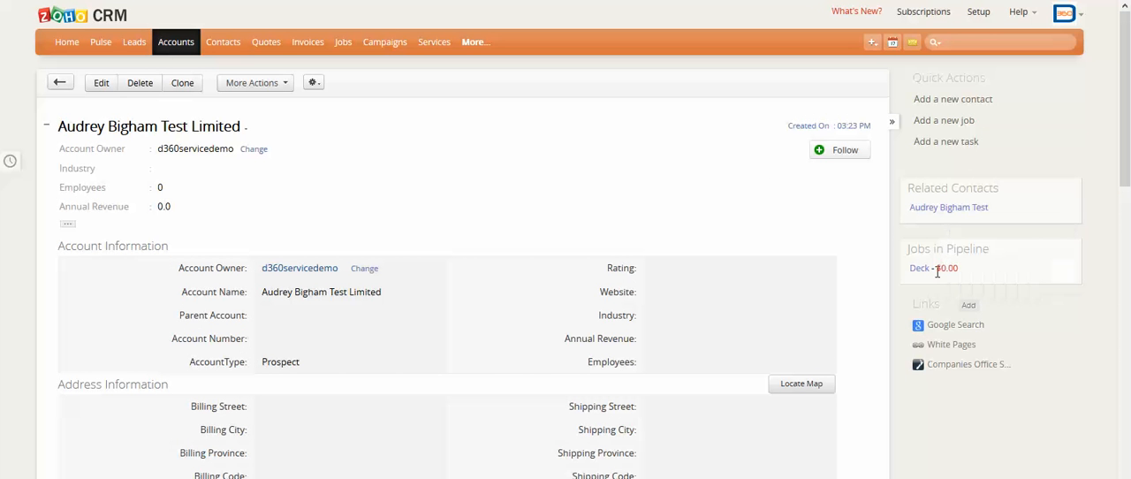
Look up the account through its White Pages, Companies Office and Google Search links, closing each page after viewing.
{"action": "mouse_move", "coordinate": [932, 209]}
{"action": "left_click", "coordinate": [960, 346]}
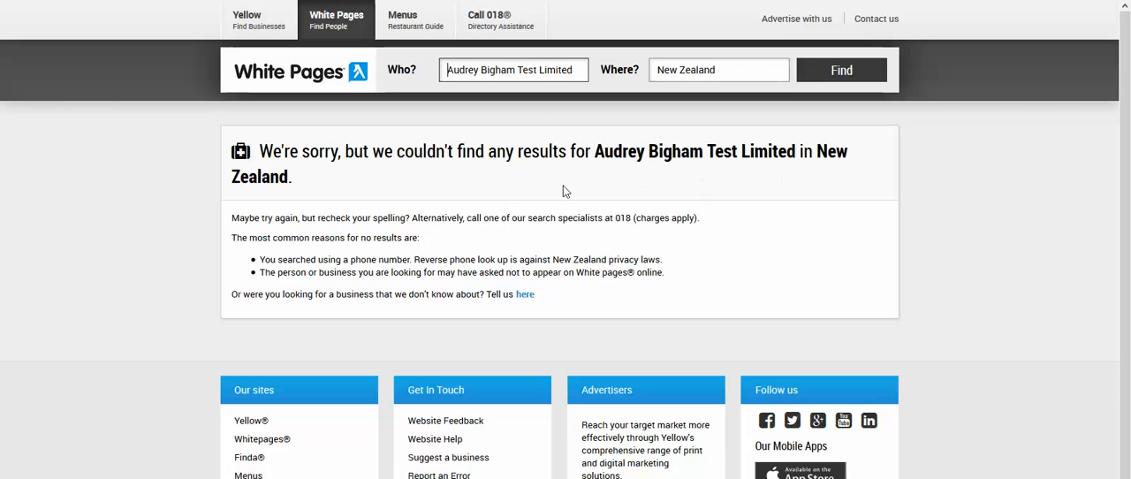
{"action": "key", "text": "ctrl+w"}
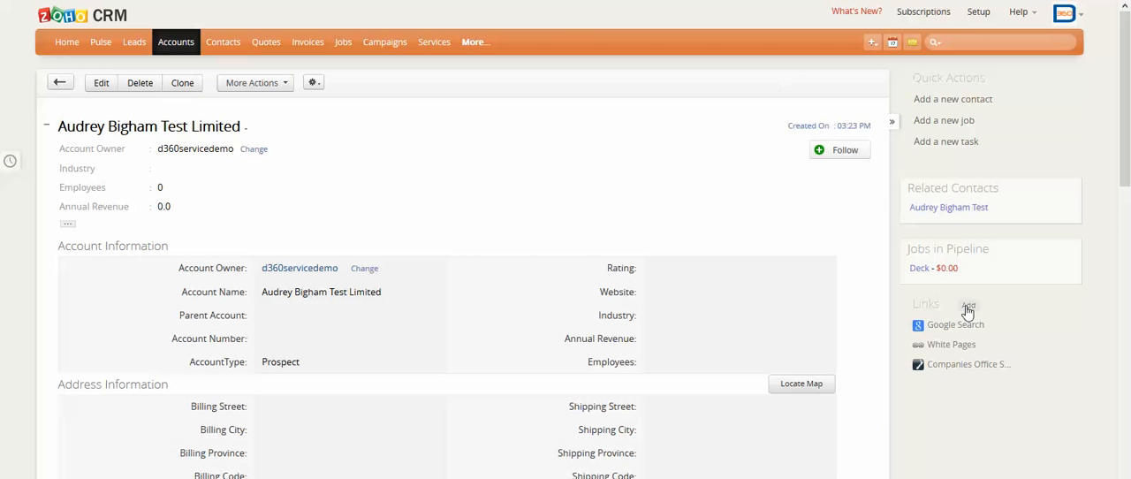
{"action": "left_click", "coordinate": [963, 367]}
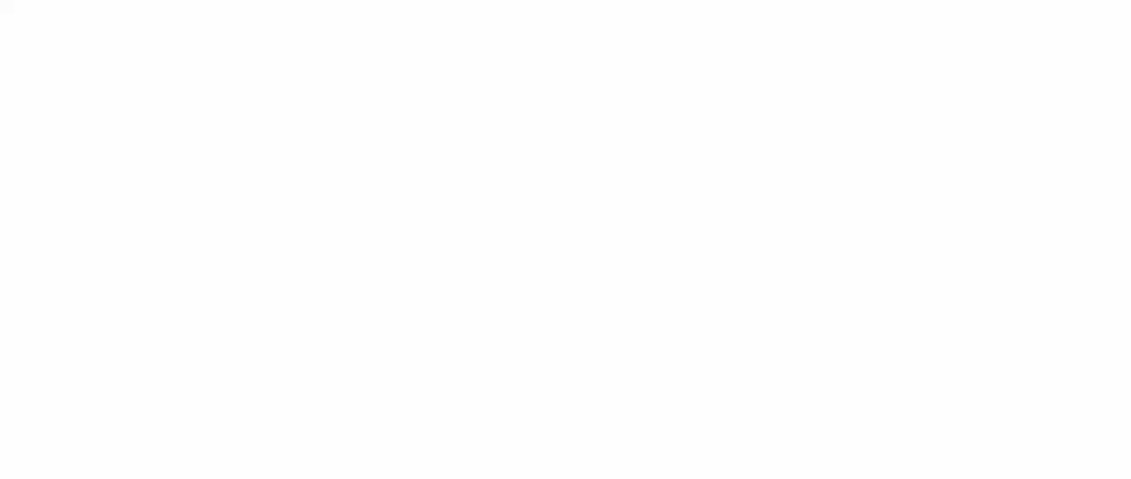
{"action": "key", "text": "ctrl+w"}
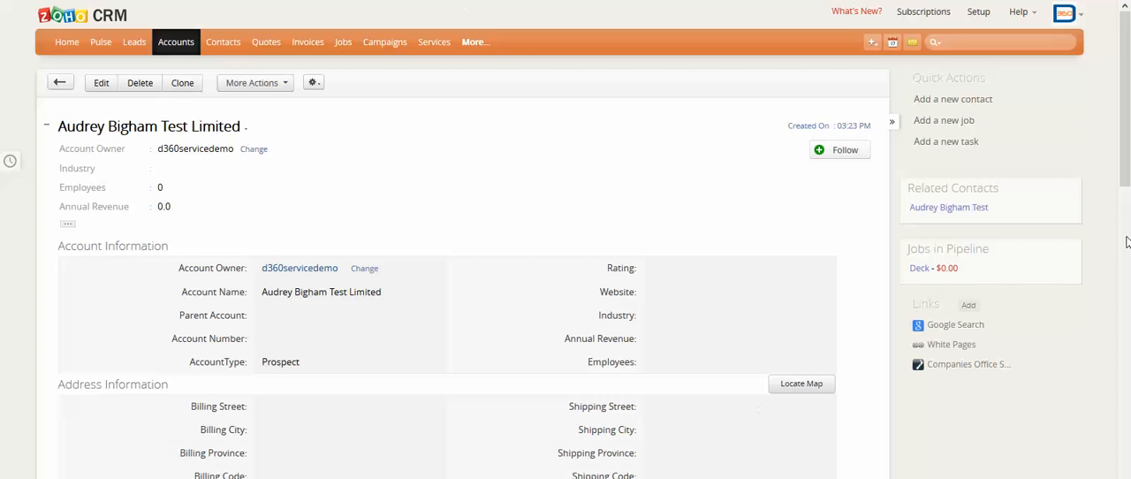
{"action": "left_click", "coordinate": [929, 327]}
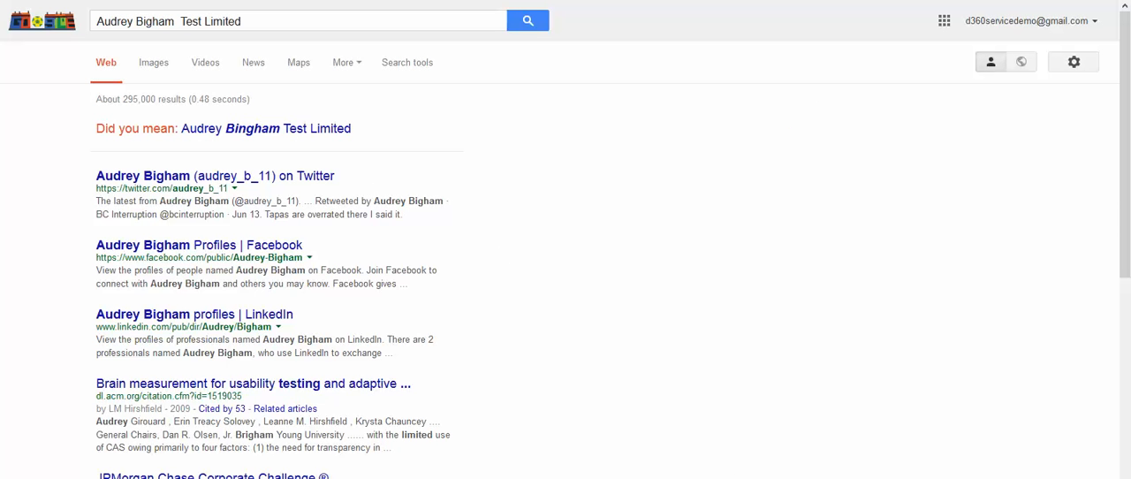
{"action": "key", "text": "ctrl+w"}
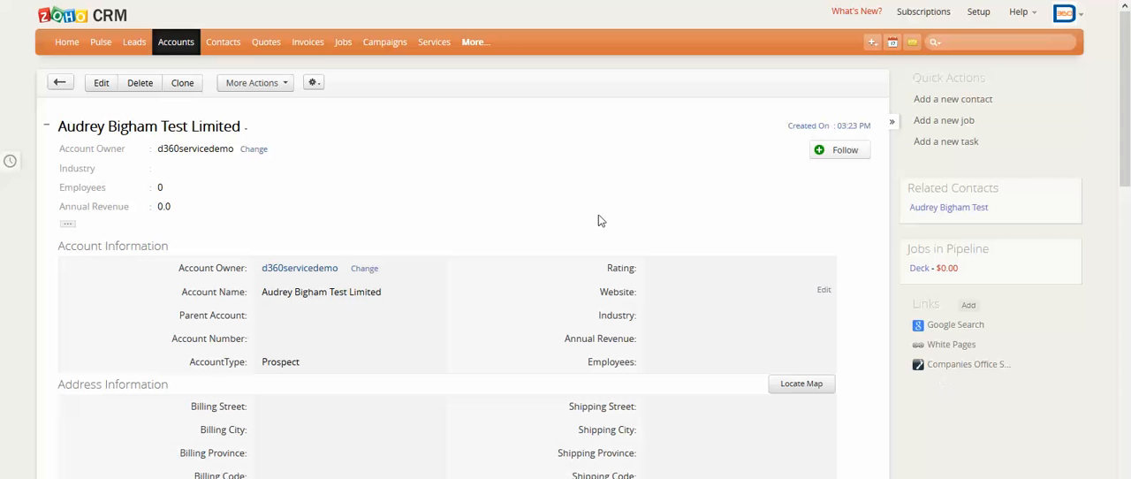
Return to the All Accounts list and open the first account's record.
{"action": "left_click", "coordinate": [224, 44]}
{"action": "left_click", "coordinate": [181, 47]}
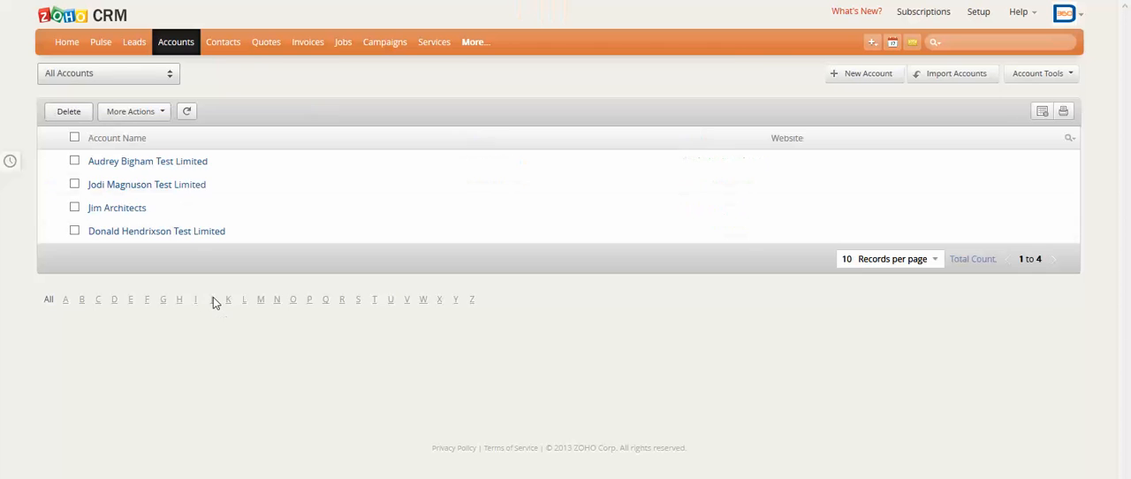
{"action": "left_click", "coordinate": [157, 163]}
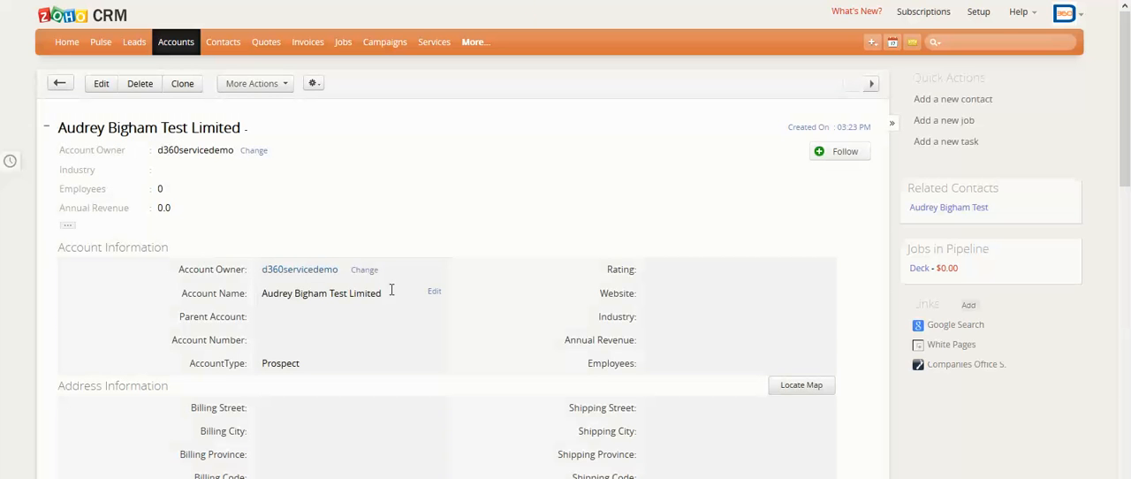
{"action": "scroll", "coordinate": [510, 398], "scroll_direction": "down", "scroll_amount": 5}
{"action": "scroll", "coordinate": [1039, 211], "scroll_direction": "up", "scroll_amount": 5}
Open the account's related contact and review its contact information, notes, jobs, emails, campaigns and social interactions.
{"action": "left_click", "coordinate": [959, 209]}
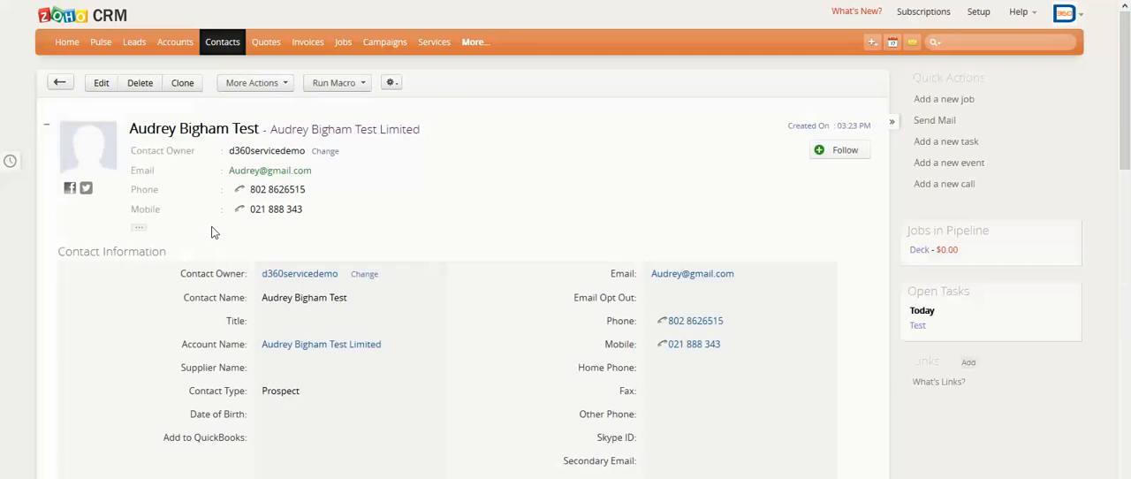
{"action": "scroll", "coordinate": [211, 233], "scroll_direction": "down", "scroll_amount": 2}
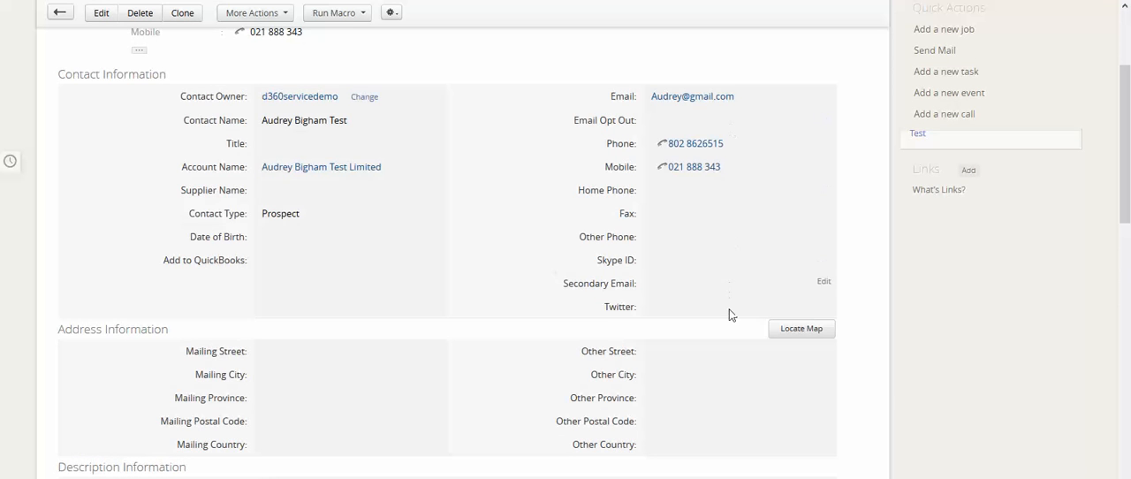
{"action": "scroll", "coordinate": [440, 359], "scroll_direction": "down", "scroll_amount": 8}
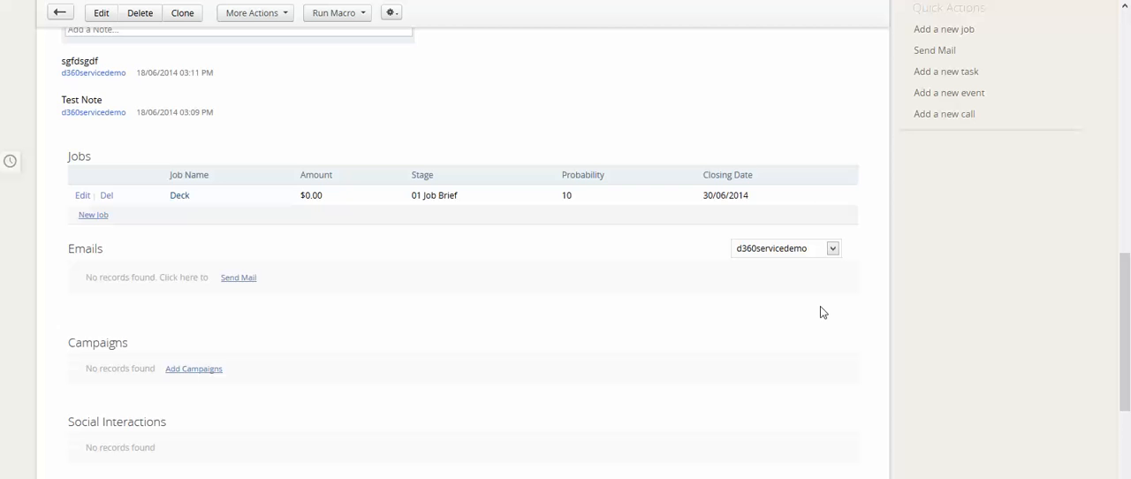
{"action": "scroll", "coordinate": [820, 312], "scroll_direction": "down", "scroll_amount": 1}
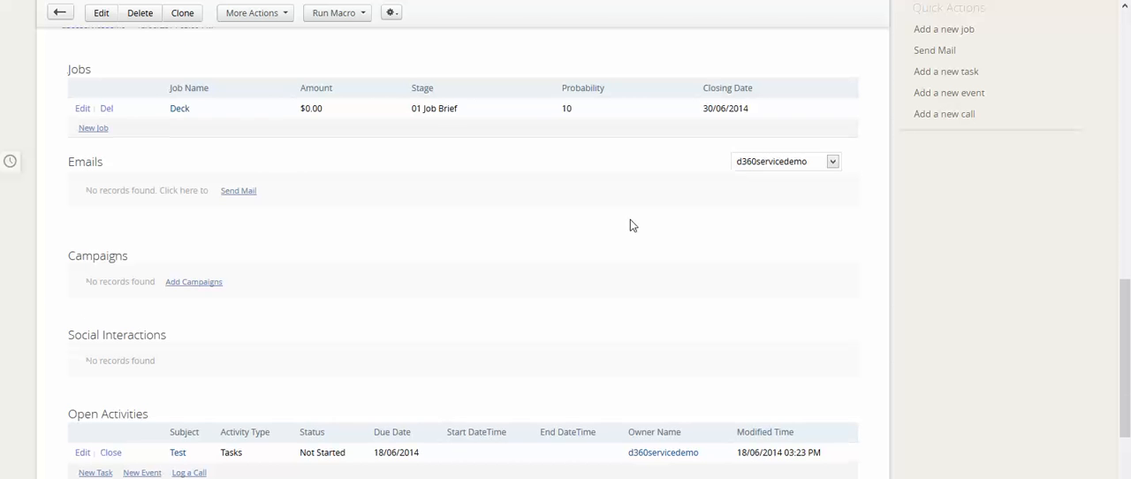
{"action": "scroll", "coordinate": [630, 219], "scroll_direction": "up", "scroll_amount": 8}
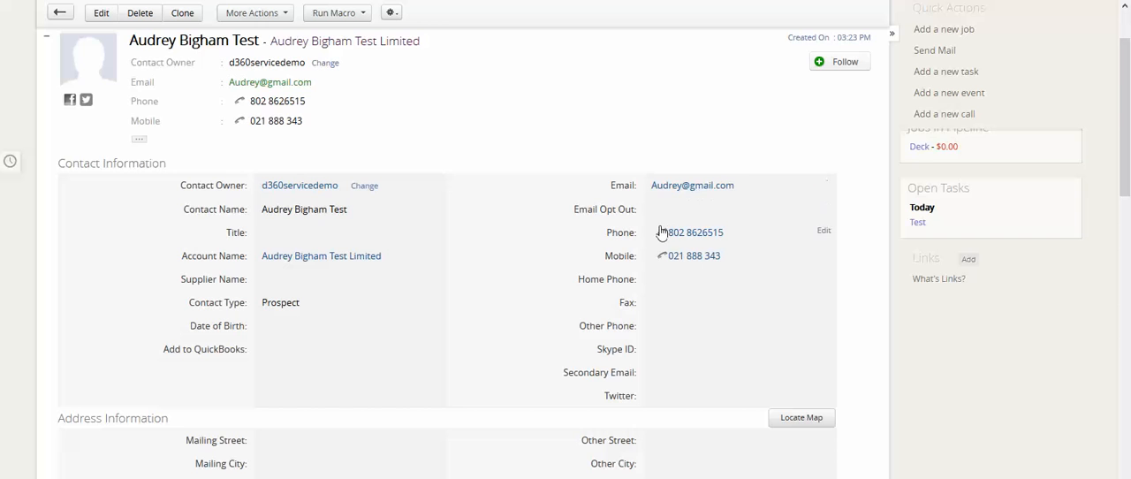
Review the contact's remaining related lists, including the mailbox choices for Emails, the open and closed activities, invited events and attachments.
{"action": "scroll", "coordinate": [658, 231], "scroll_direction": "down", "scroll_amount": 15}
{"action": "scroll", "coordinate": [658, 231], "scroll_direction": "up", "scroll_amount": 3}
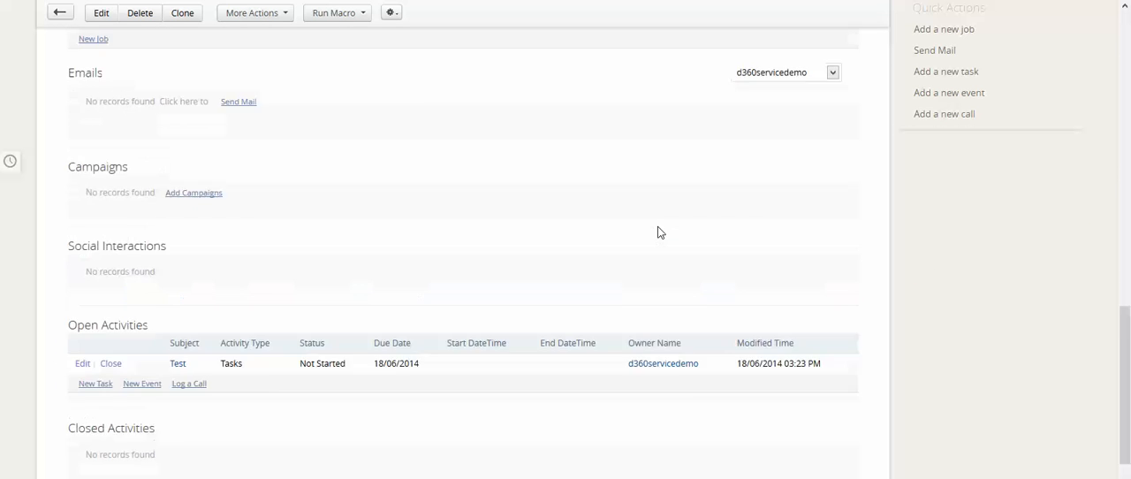
{"action": "left_click", "coordinate": [833, 159]}
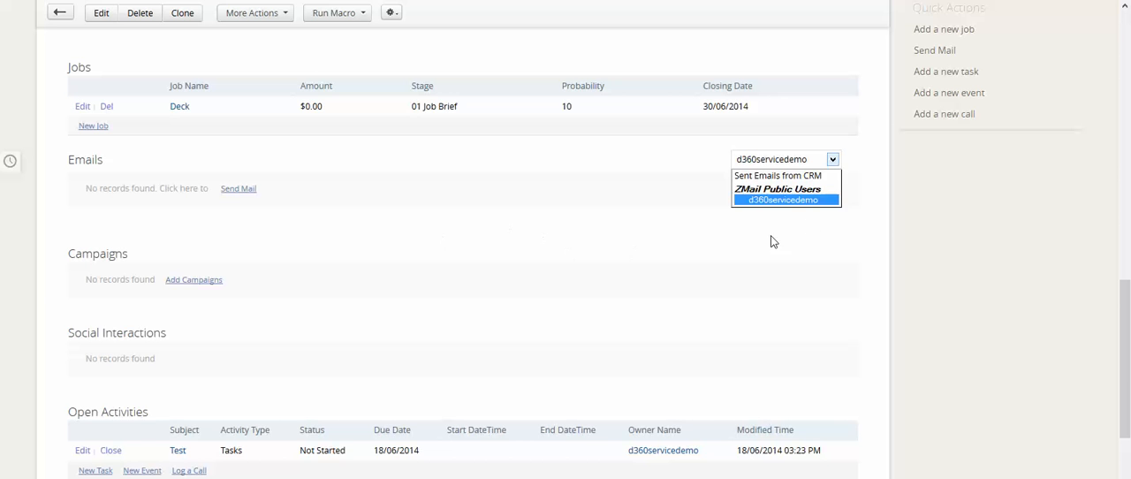
{"action": "left_click", "coordinate": [881, 236]}
{"action": "scroll", "coordinate": [881, 236], "scroll_direction": "down", "scroll_amount": 2}
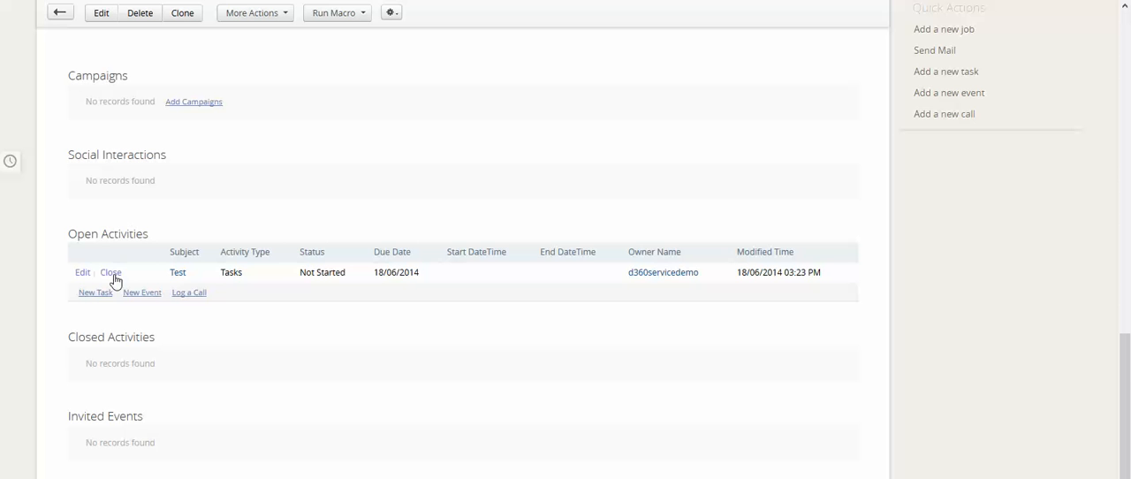
{"action": "scroll", "coordinate": [383, 318], "scroll_direction": "down", "scroll_amount": 3}
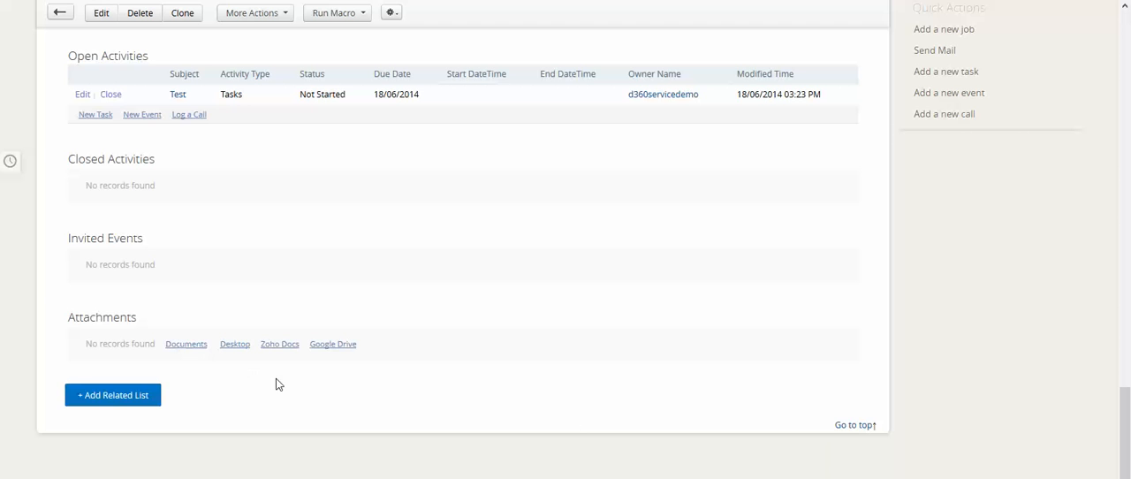
{"action": "scroll", "coordinate": [773, 368], "scroll_direction": "up", "scroll_amount": 10}
{"action": "scroll", "coordinate": [760, 362], "scroll_direction": "up", "scroll_amount": 3}
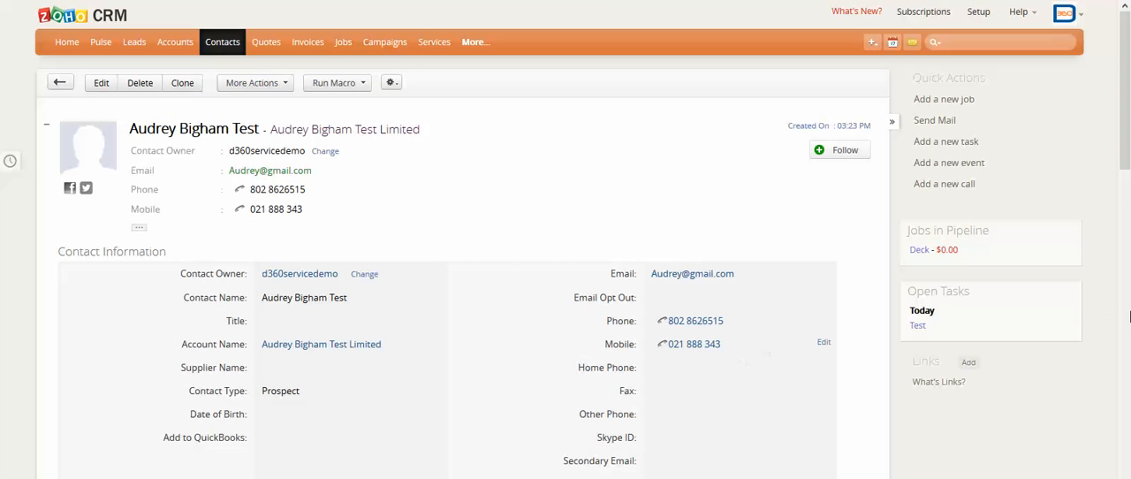
Open the contact's Deck job for editing, view the Stage and Job Stage options, and cancel the edit.
{"action": "left_click", "coordinate": [923, 252]}
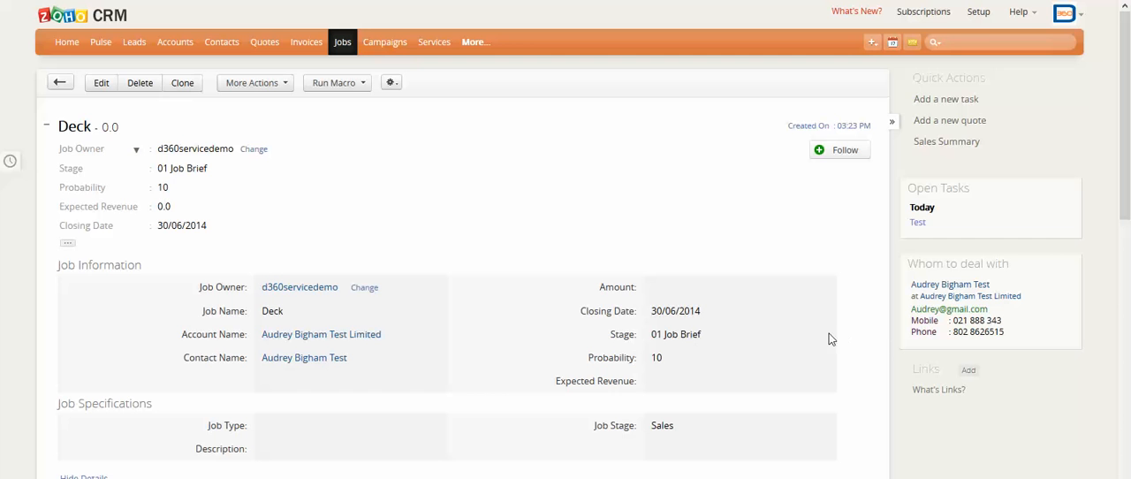
{"action": "left_click", "coordinate": [102, 83]}
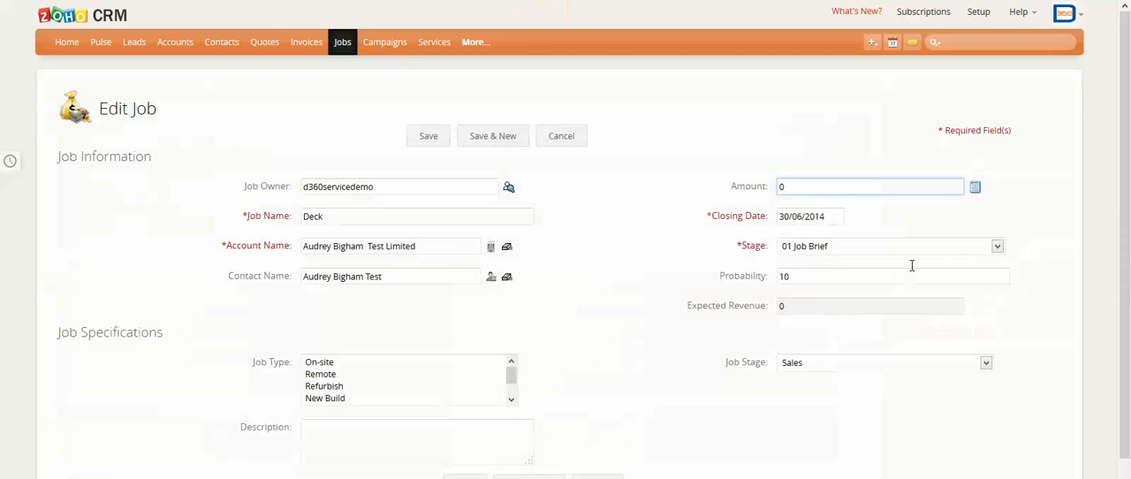
{"action": "left_click", "coordinate": [997, 248]}
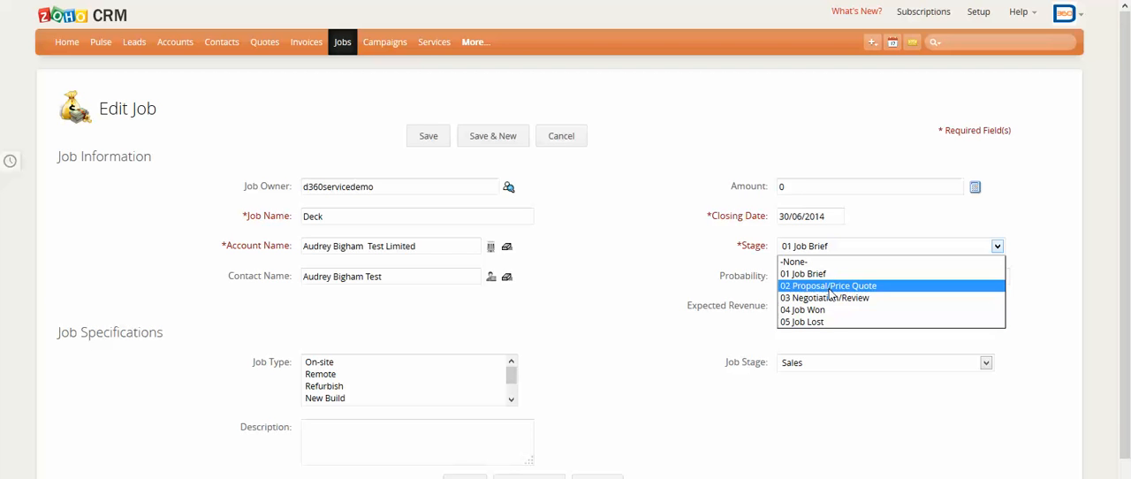
{"action": "left_click", "coordinate": [557, 305]}
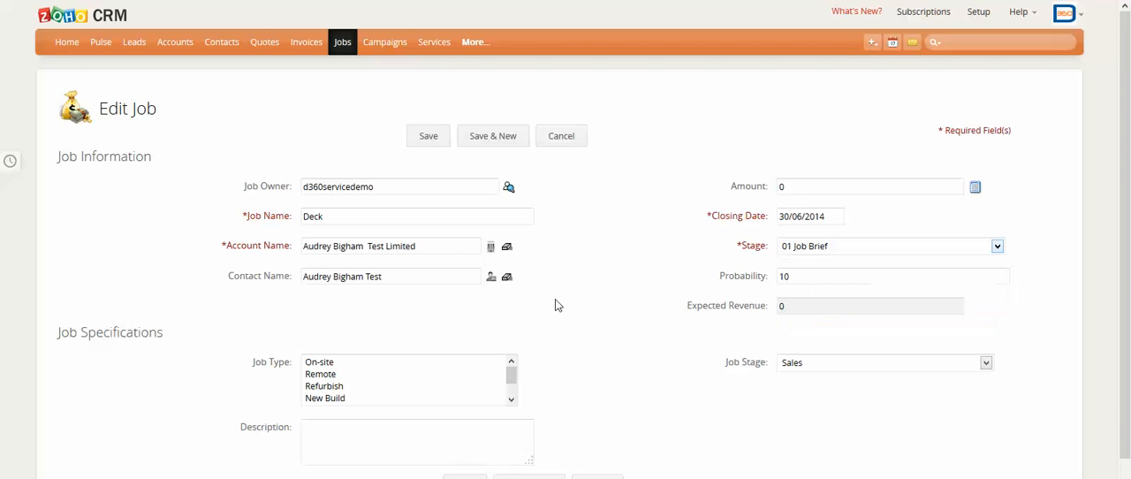
{"action": "scroll", "coordinate": [563, 320], "scroll_direction": "down", "scroll_amount": 2}
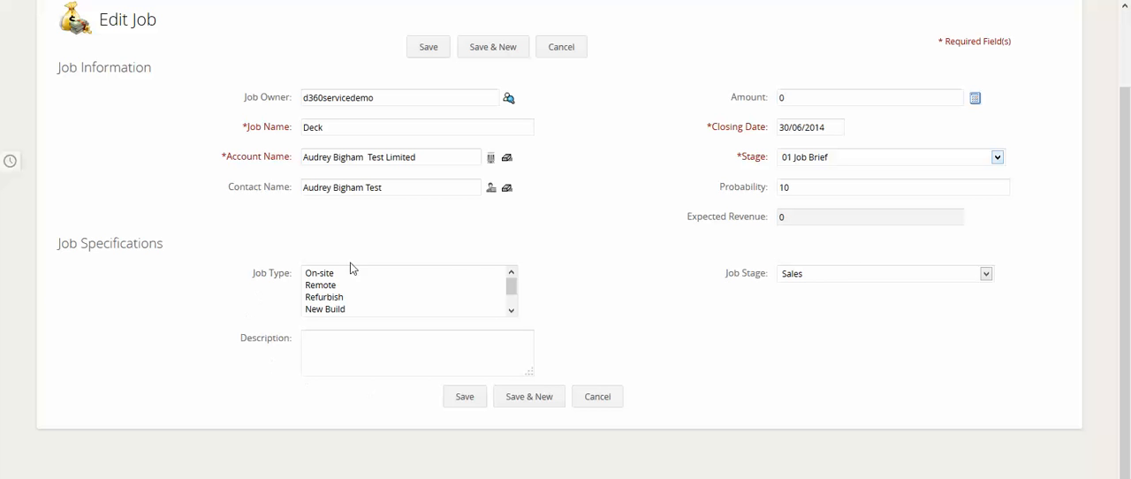
{"action": "left_click", "coordinate": [985, 275]}
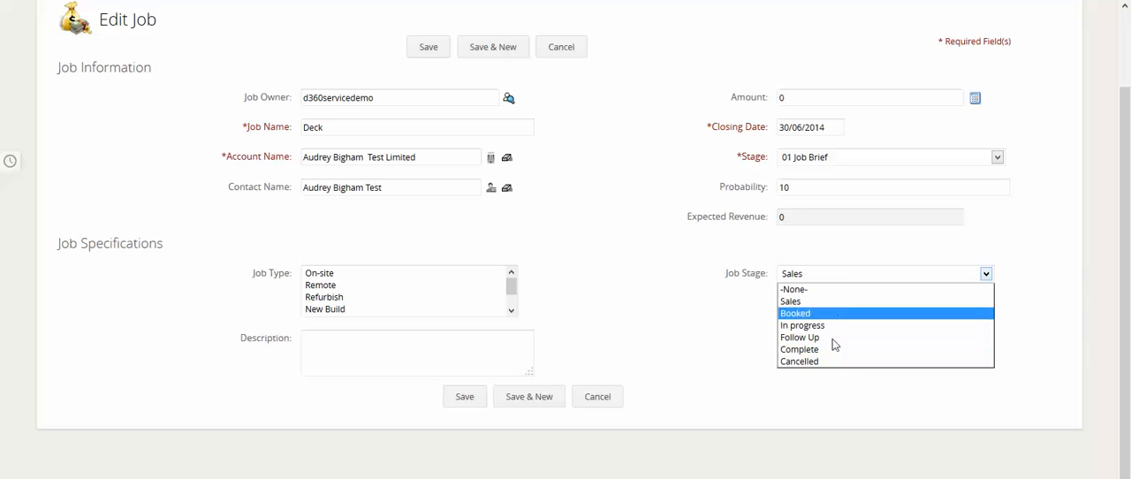
{"action": "left_click", "coordinate": [662, 302]}
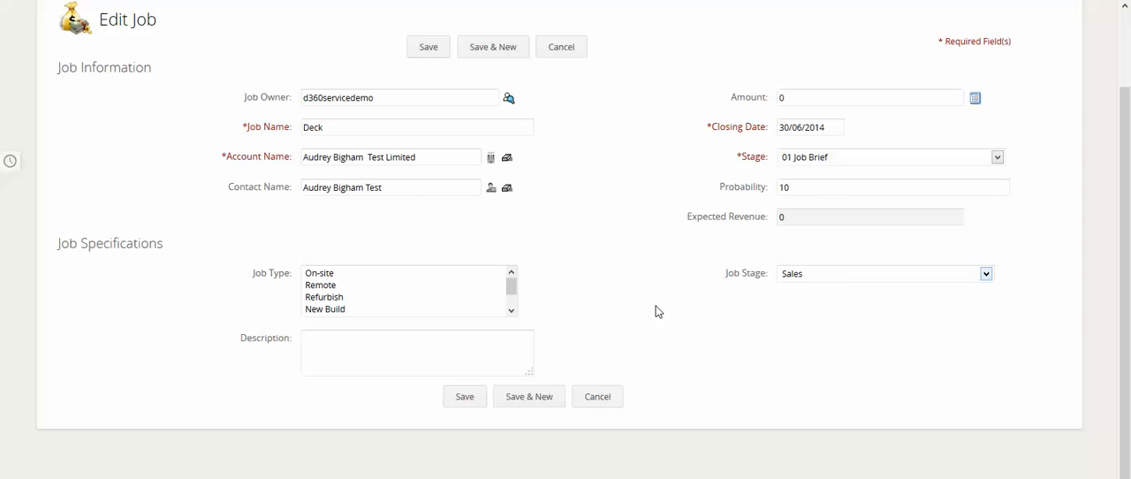
{"action": "left_click", "coordinate": [319, 344]}
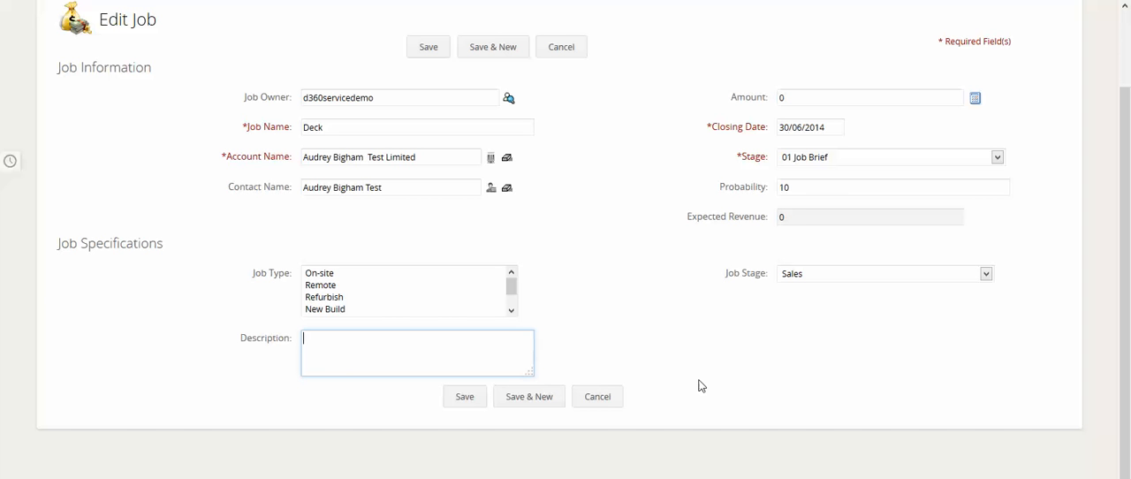
{"action": "left_click", "coordinate": [598, 397]}
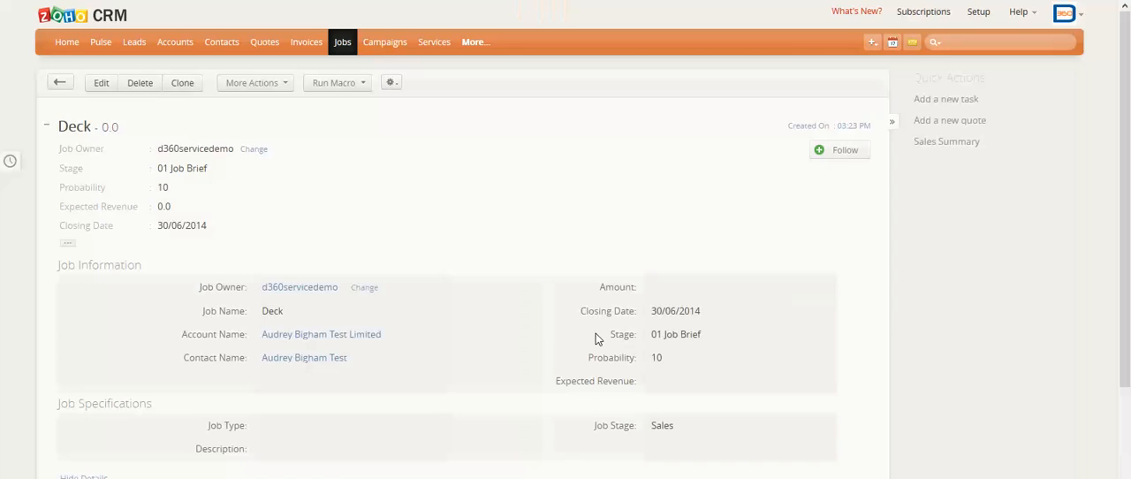
Review the Deck job's specifications, notes, stage history, emails, activities and quotes.
{"action": "scroll", "coordinate": [431, 291], "scroll_direction": "down", "scroll_amount": 3}
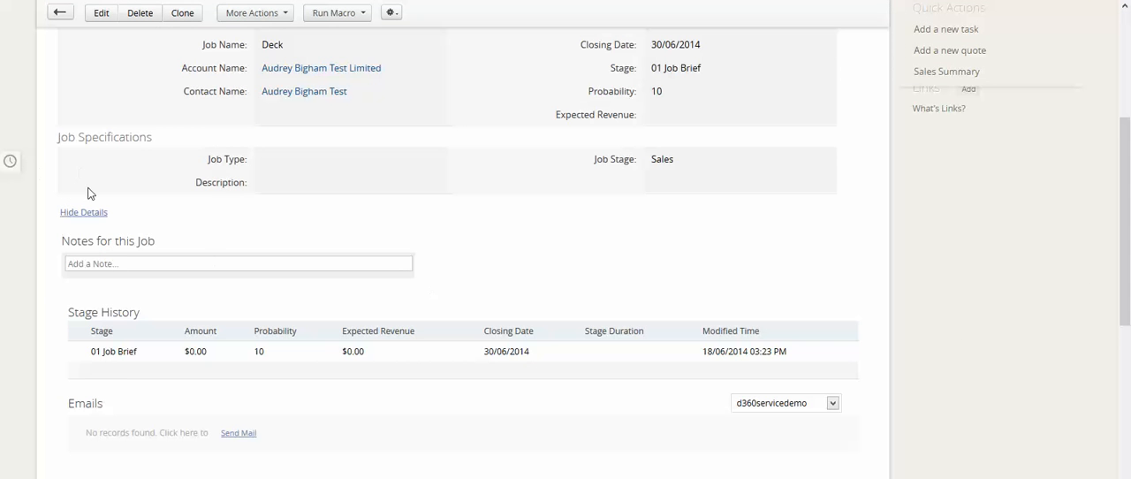
{"action": "scroll", "coordinate": [508, 289], "scroll_direction": "down", "scroll_amount": 3}
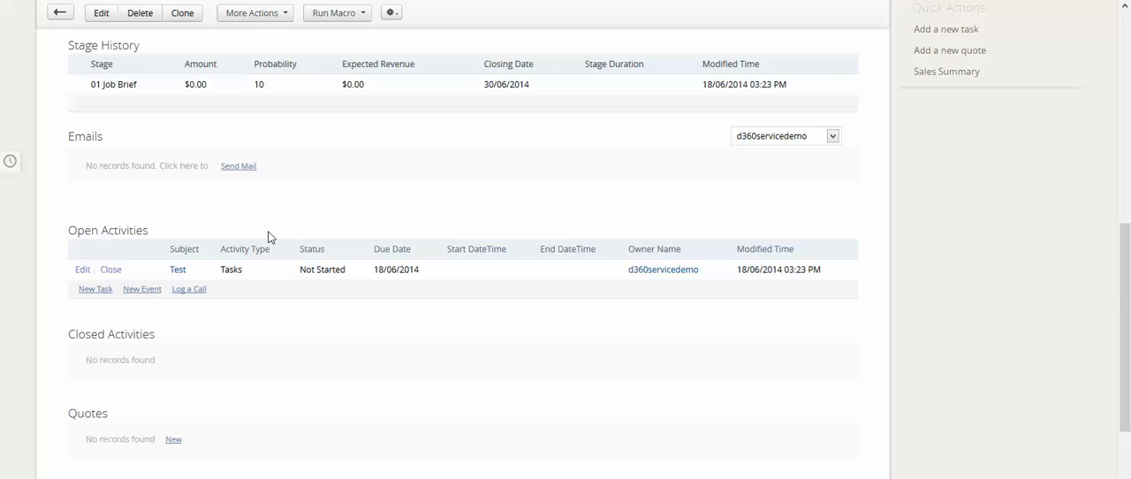
{"action": "scroll", "coordinate": [272, 354], "scroll_direction": "up", "scroll_amount": 7}
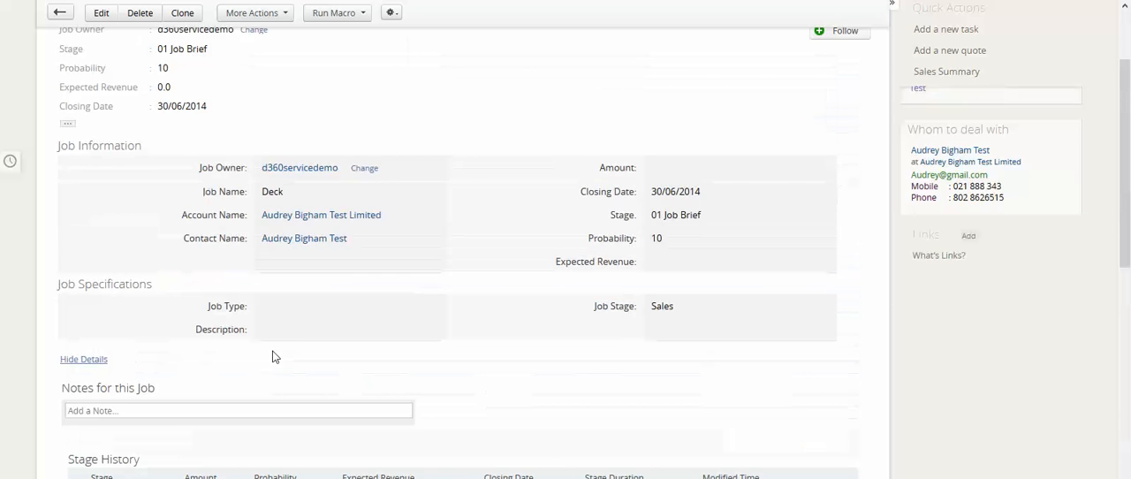
Open the Room Extention job from the All Jobs list and review its activities, quotes and attachments.
{"action": "left_click", "coordinate": [342, 44]}
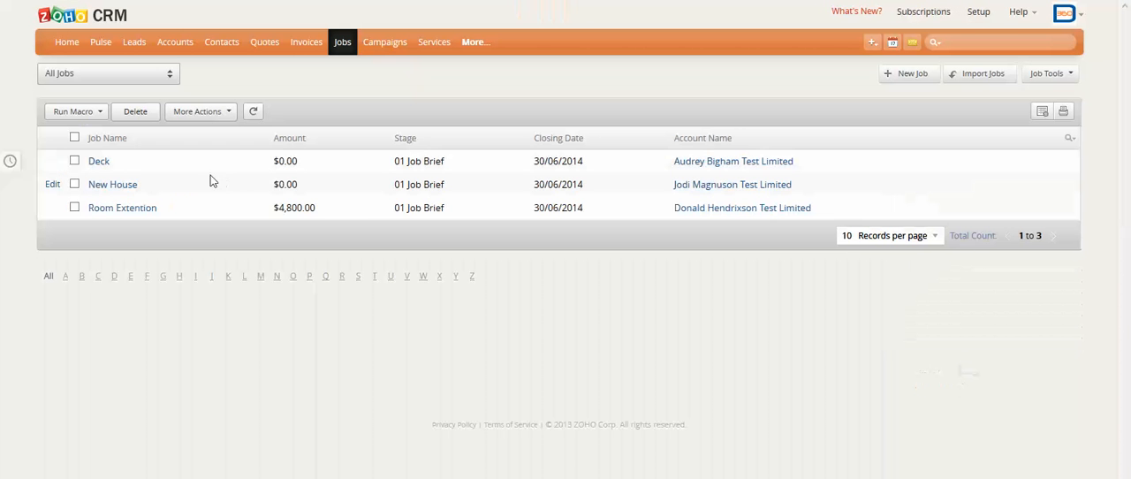
{"action": "left_click", "coordinate": [122, 210]}
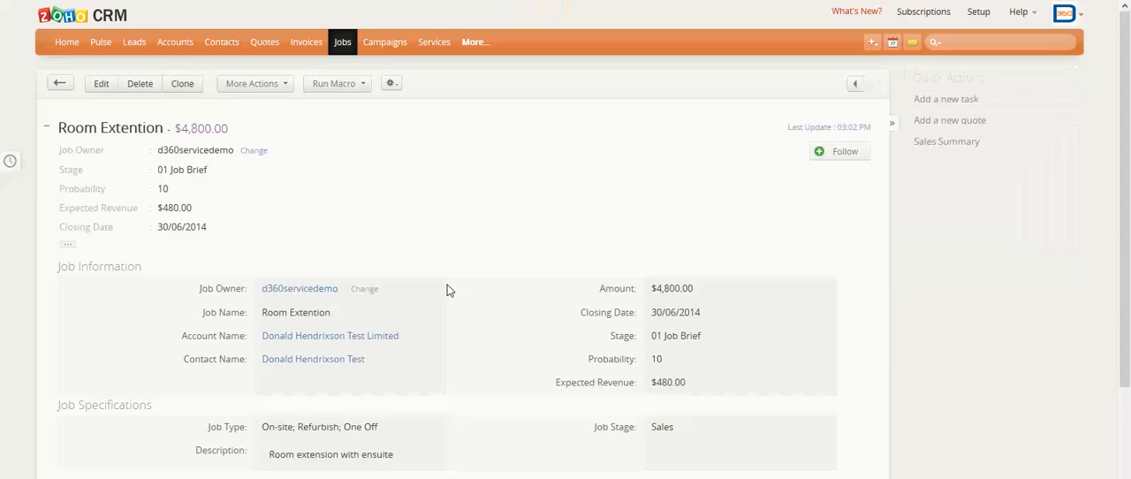
{"action": "scroll", "coordinate": [472, 303], "scroll_direction": "down", "scroll_amount": 10}
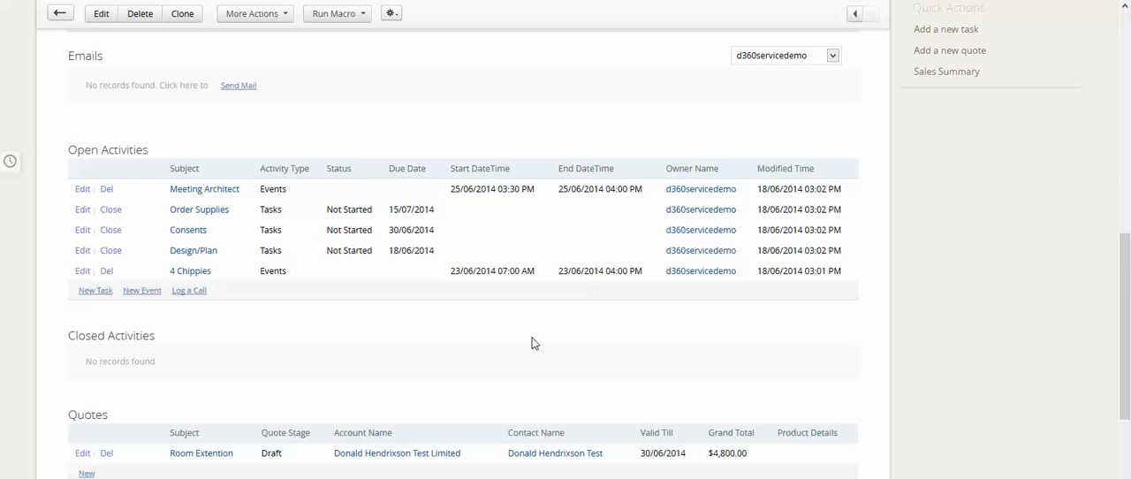
{"action": "scroll", "coordinate": [533, 341], "scroll_direction": "down", "scroll_amount": 3}
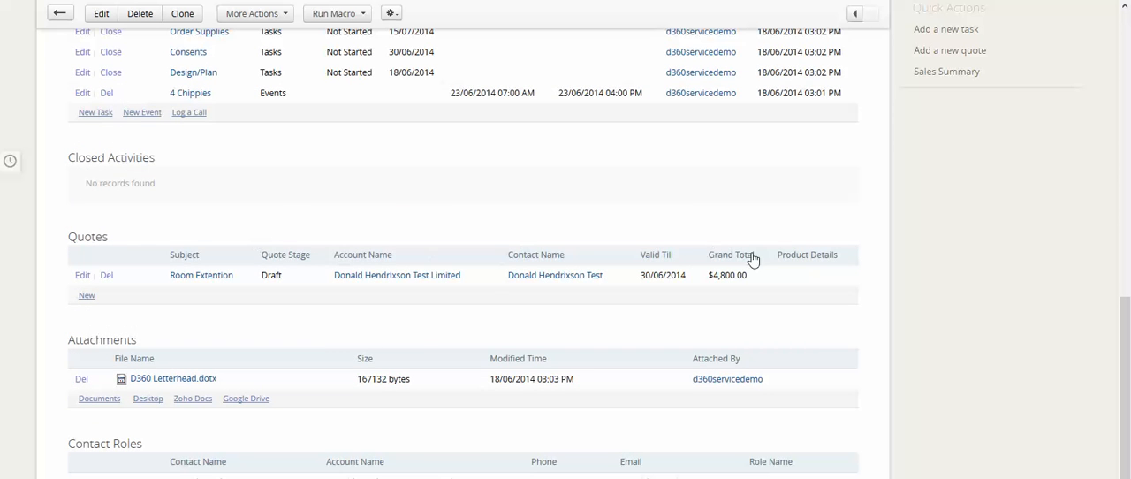
Open the job's Room Extention quote, review its services and totals, and view the conversion options.
{"action": "left_click", "coordinate": [226, 281]}
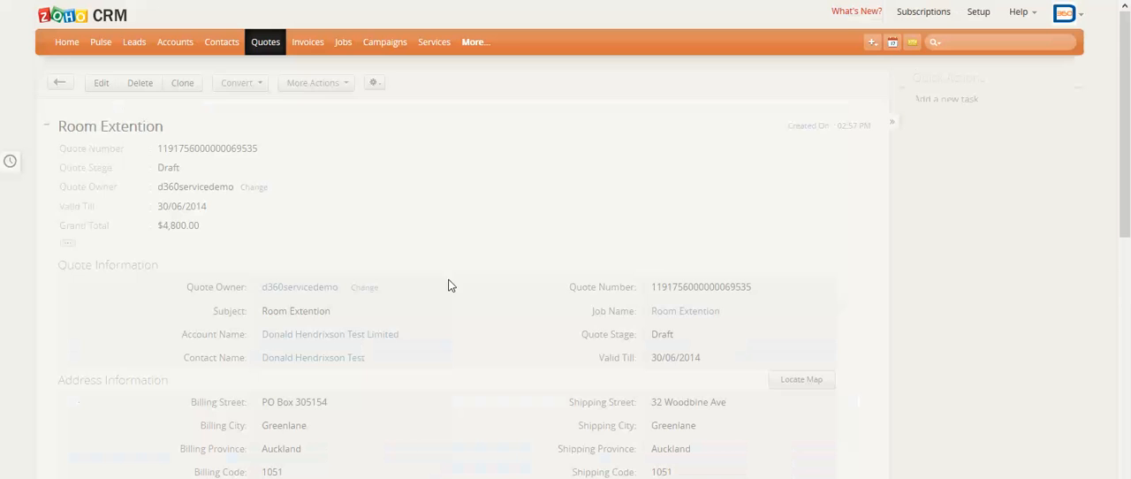
{"action": "scroll", "coordinate": [451, 282], "scroll_direction": "down", "scroll_amount": 4}
{"action": "scroll", "coordinate": [571, 255], "scroll_direction": "down", "scroll_amount": 2}
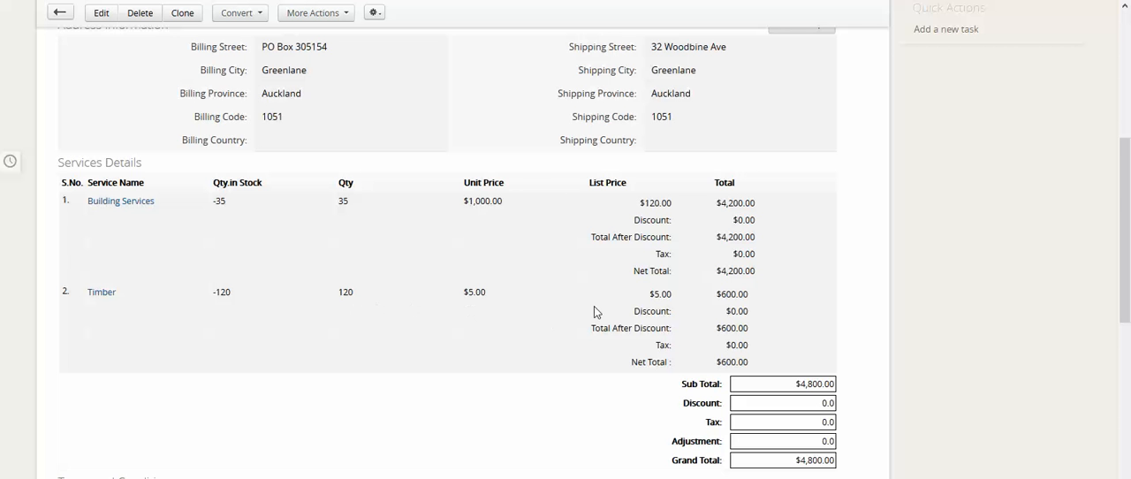
{"action": "scroll", "coordinate": [804, 256], "scroll_direction": "down", "scroll_amount": 3}
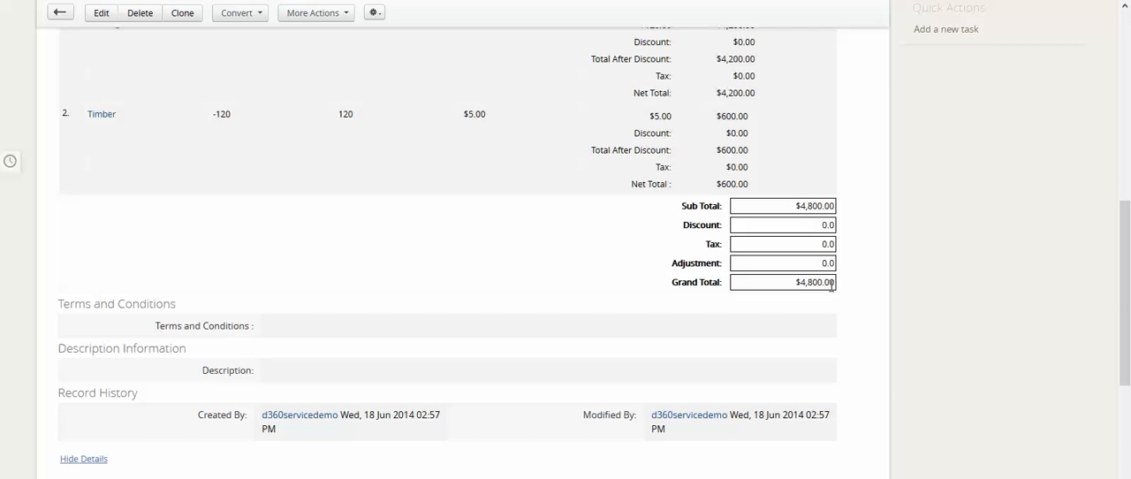
{"action": "scroll", "coordinate": [311, 316], "scroll_direction": "down", "scroll_amount": 6}
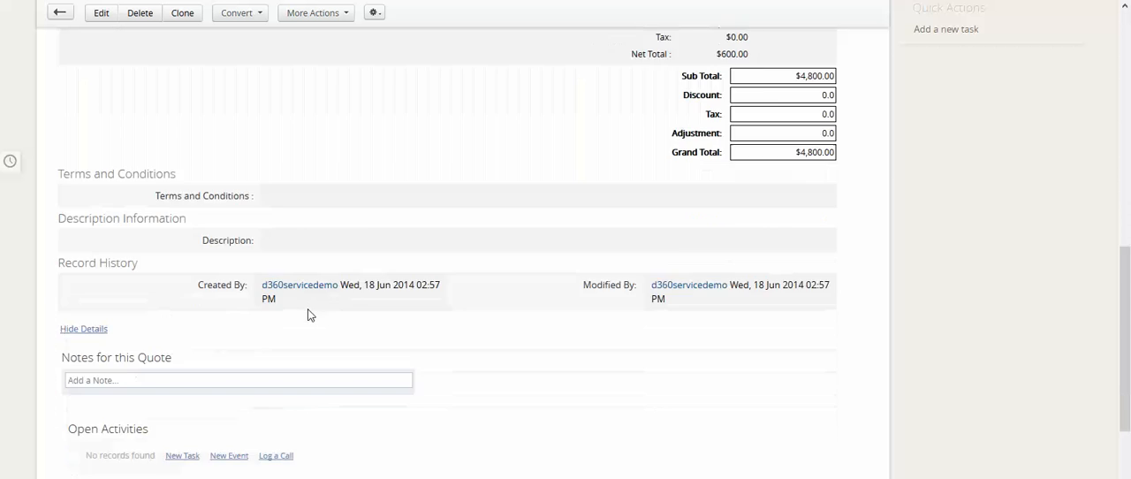
{"action": "scroll", "coordinate": [308, 314], "scroll_direction": "up", "scroll_amount": 12}
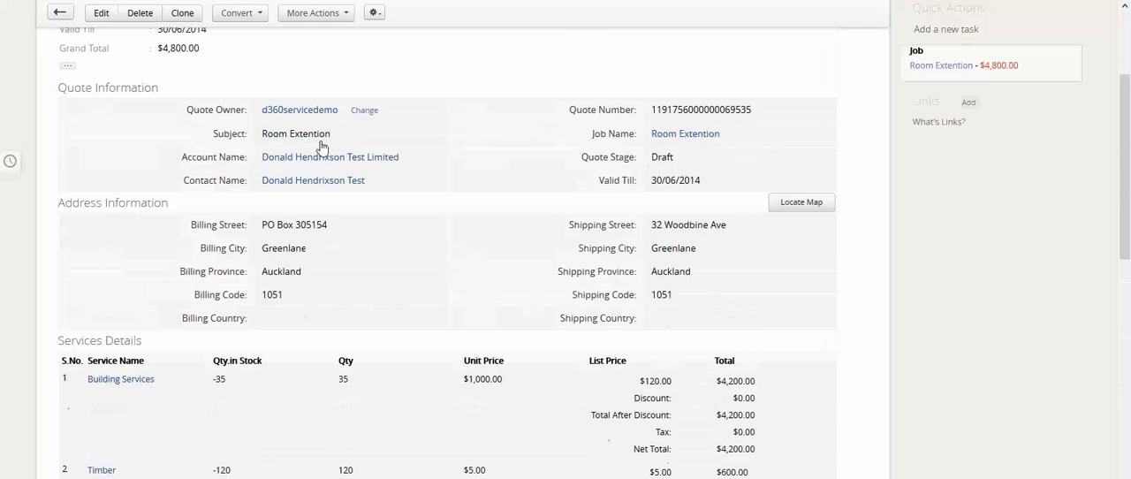
{"action": "scroll", "coordinate": [573, 230], "scroll_direction": "up", "scroll_amount": 3}
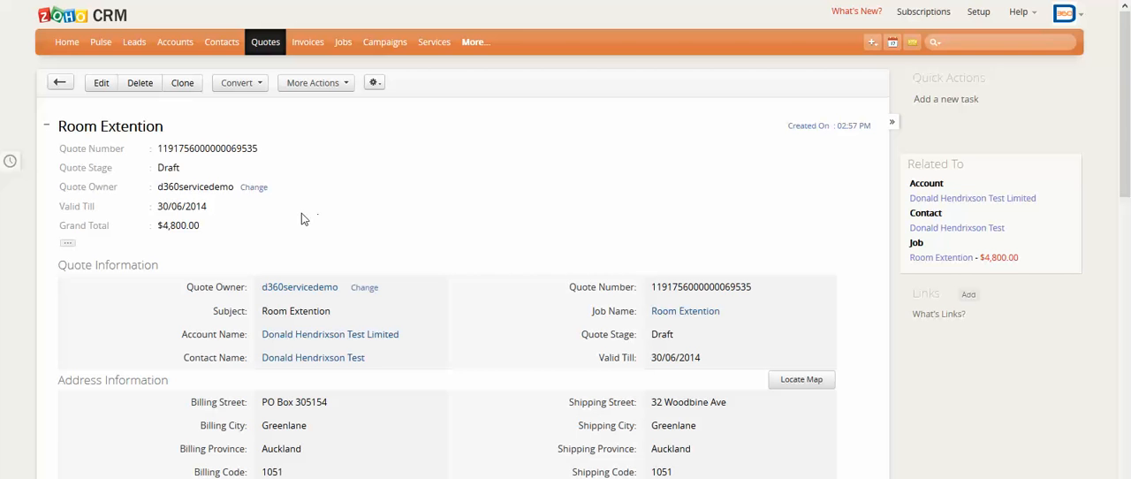
{"action": "left_click", "coordinate": [258, 87]}
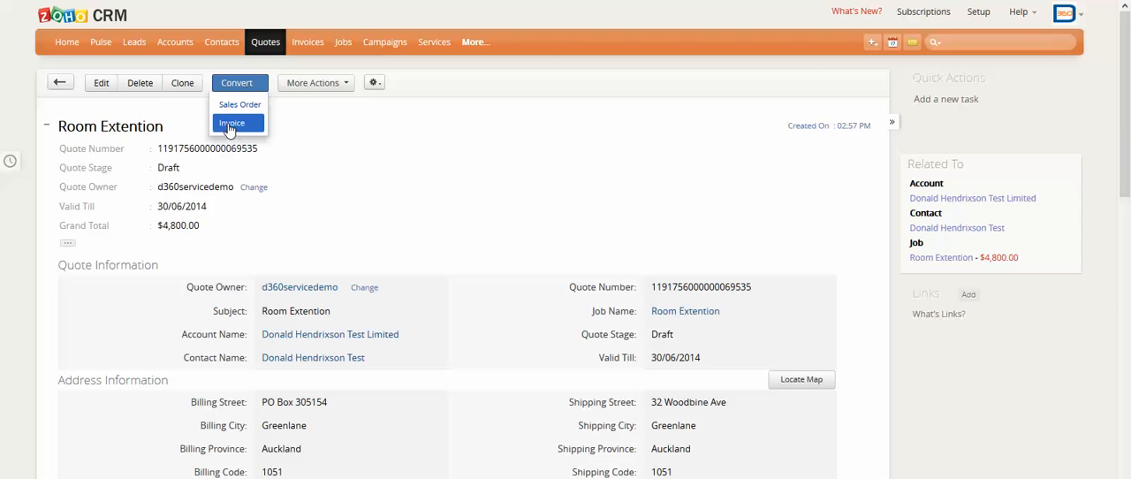
Open the Room Extention invoice from the All Invoices list and review its services details and totals.
{"action": "left_click", "coordinate": [308, 44]}
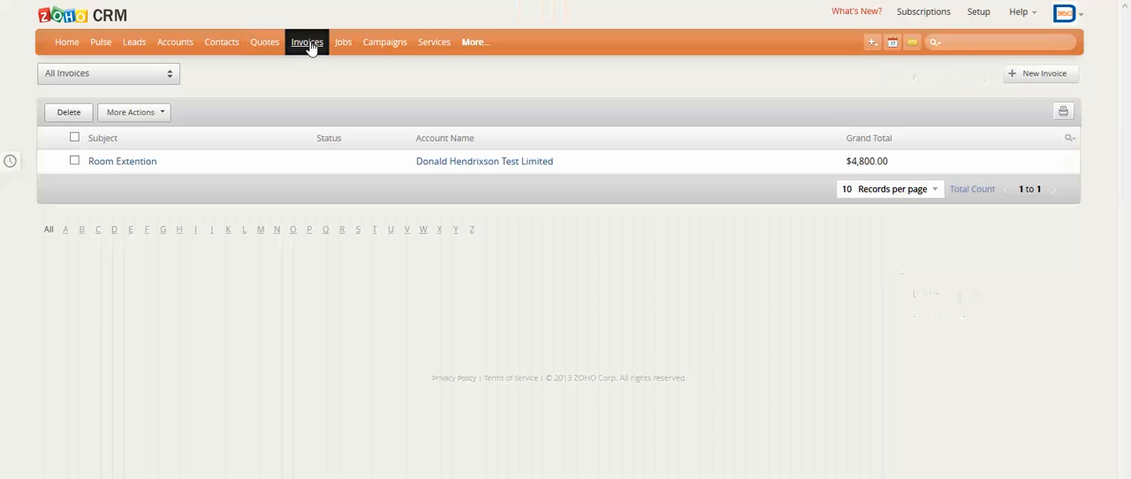
{"action": "left_click", "coordinate": [147, 163]}
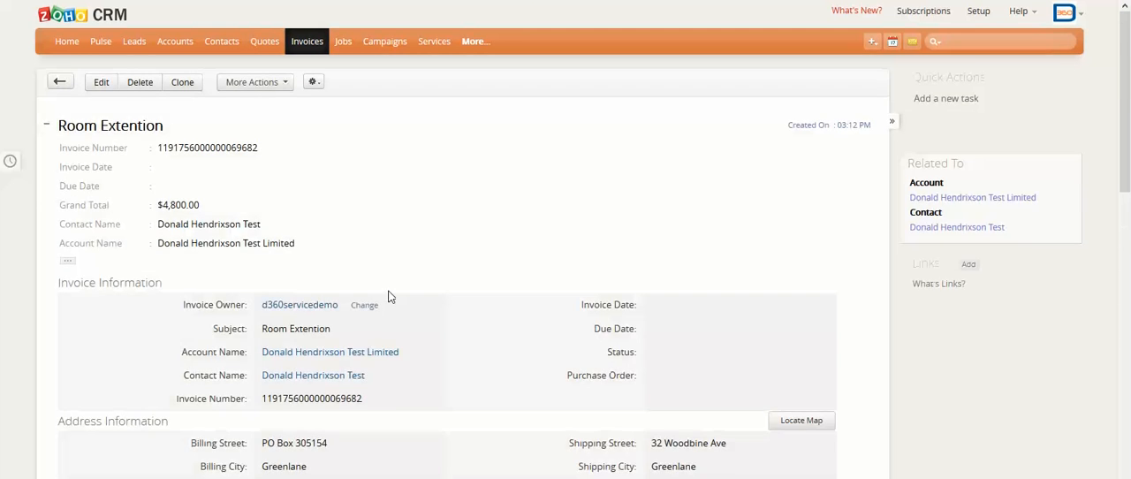
{"action": "scroll", "coordinate": [389, 296], "scroll_direction": "down", "scroll_amount": 5}
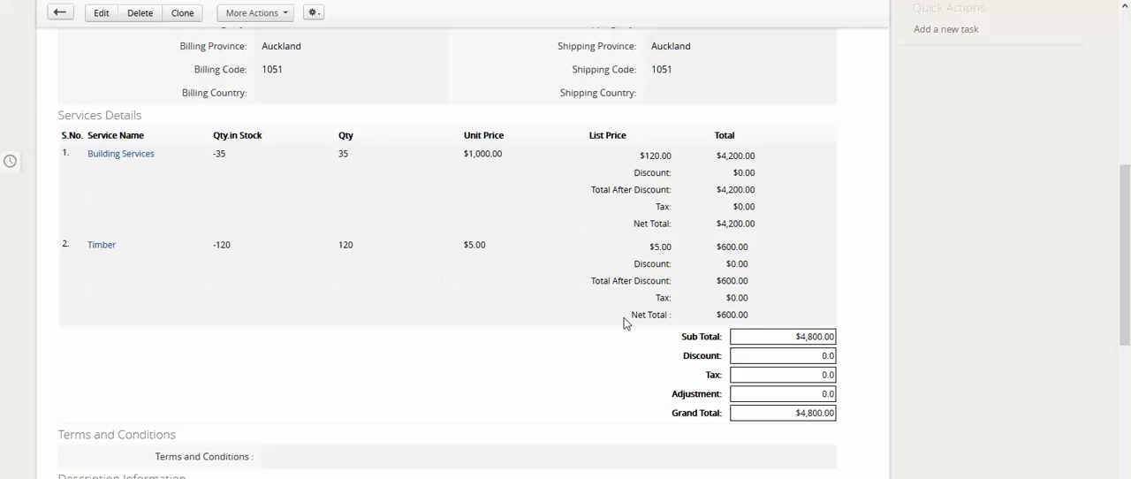
{"action": "scroll", "coordinate": [623, 322], "scroll_direction": "up", "scroll_amount": 5}
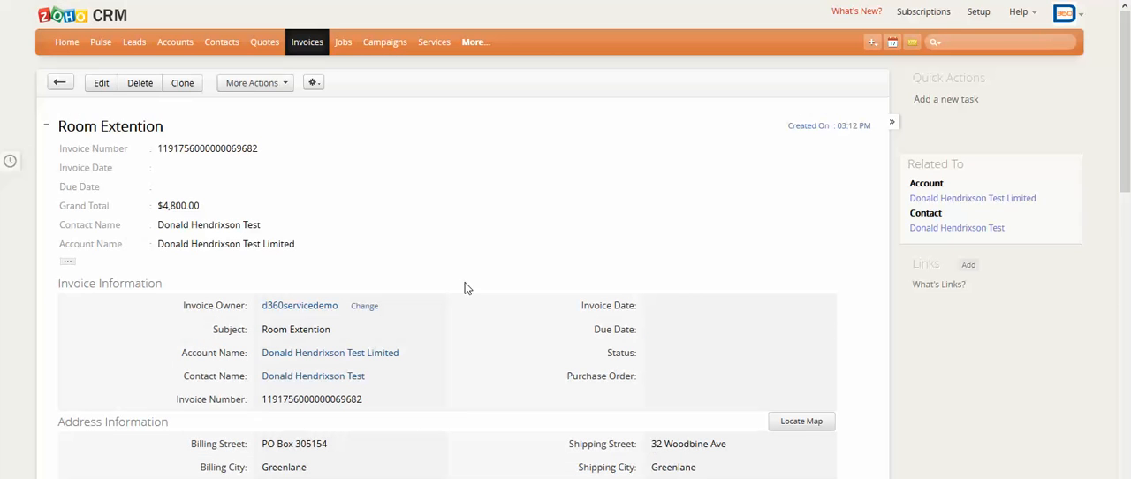
View the All Jobs list and open the All Services list.
{"action": "left_click", "coordinate": [345, 44]}
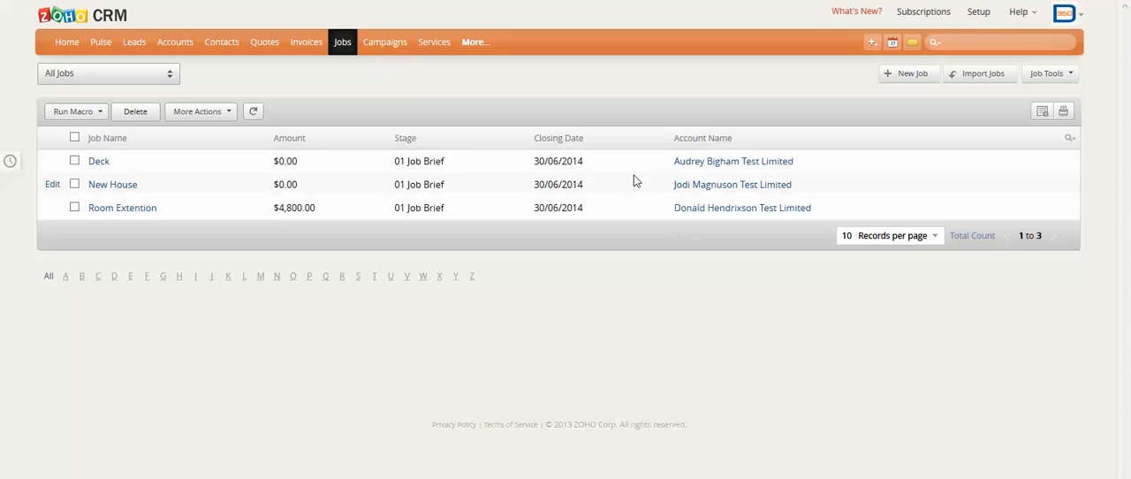
{"action": "left_click", "coordinate": [439, 44]}
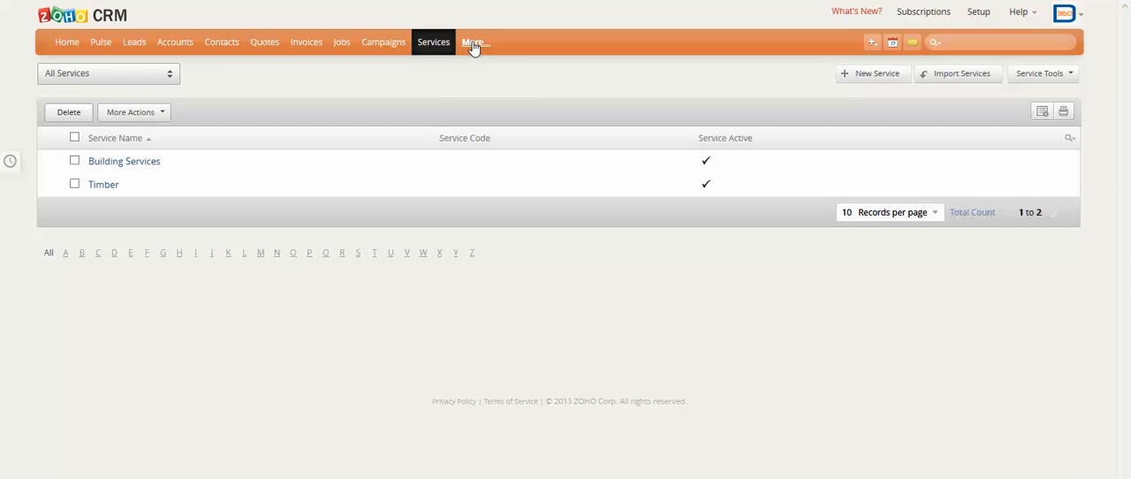
Open the Social module and switch from the Twitter feeds to the Facebook feeds.
{"action": "left_click", "coordinate": [474, 44]}
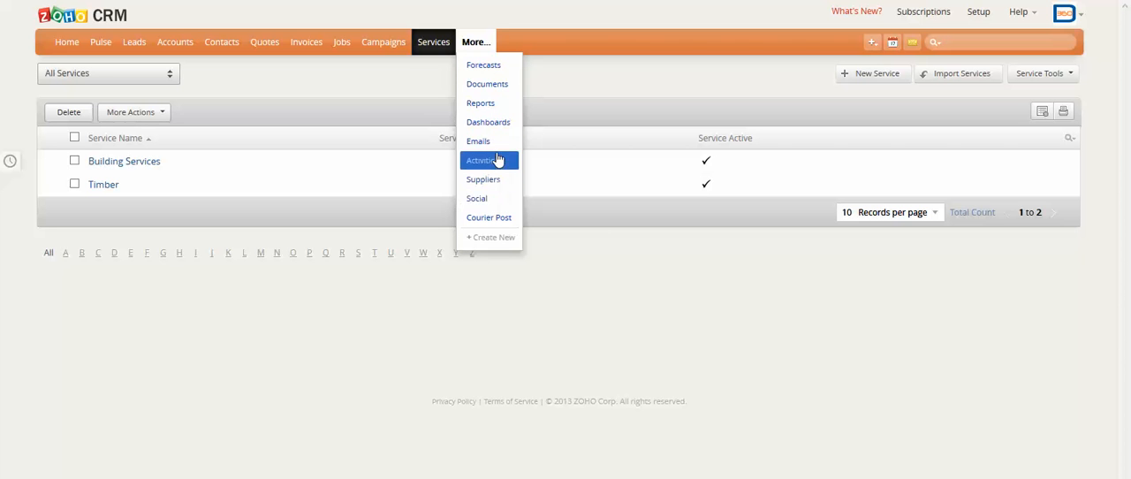
{"action": "left_click", "coordinate": [484, 201]}
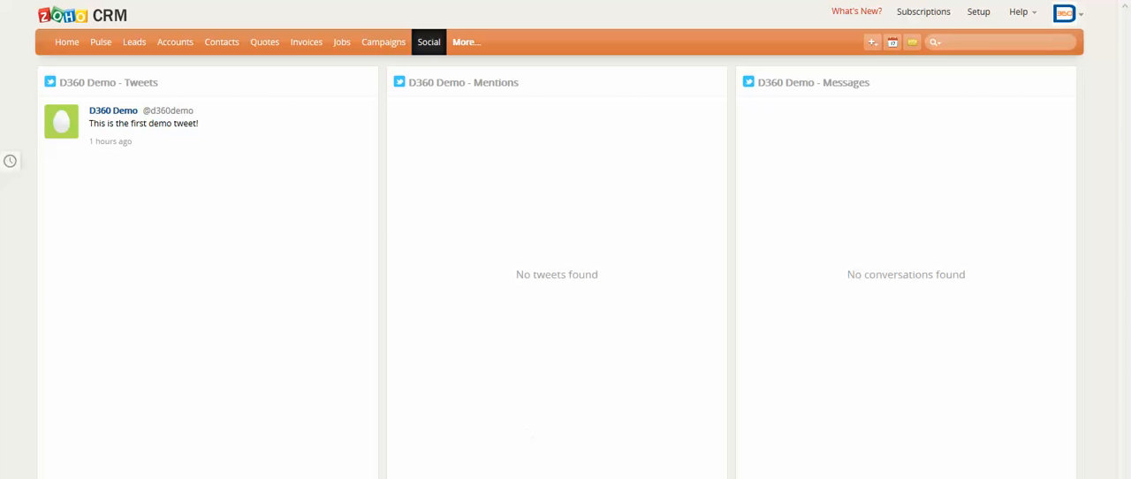
{"action": "left_click", "coordinate": [541, 476]}
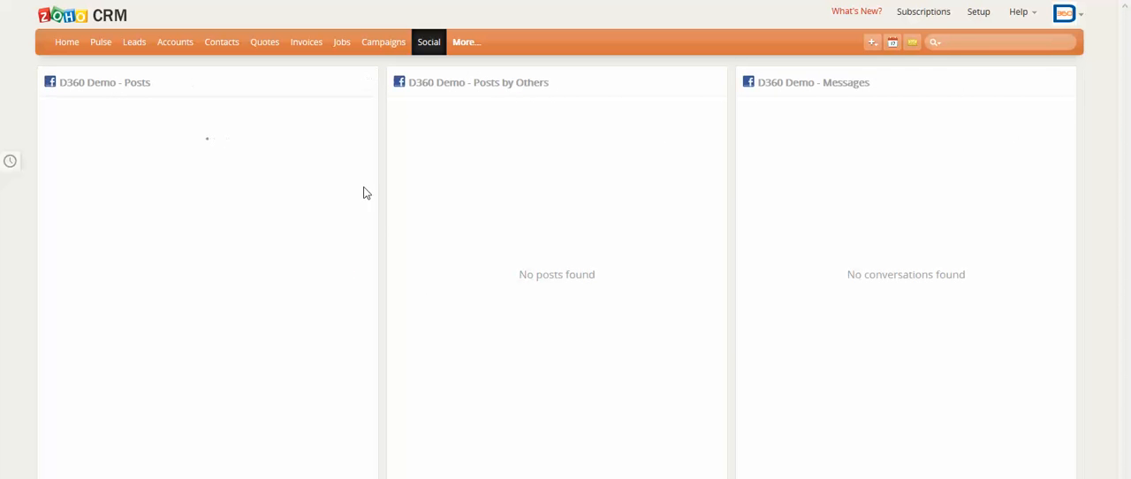